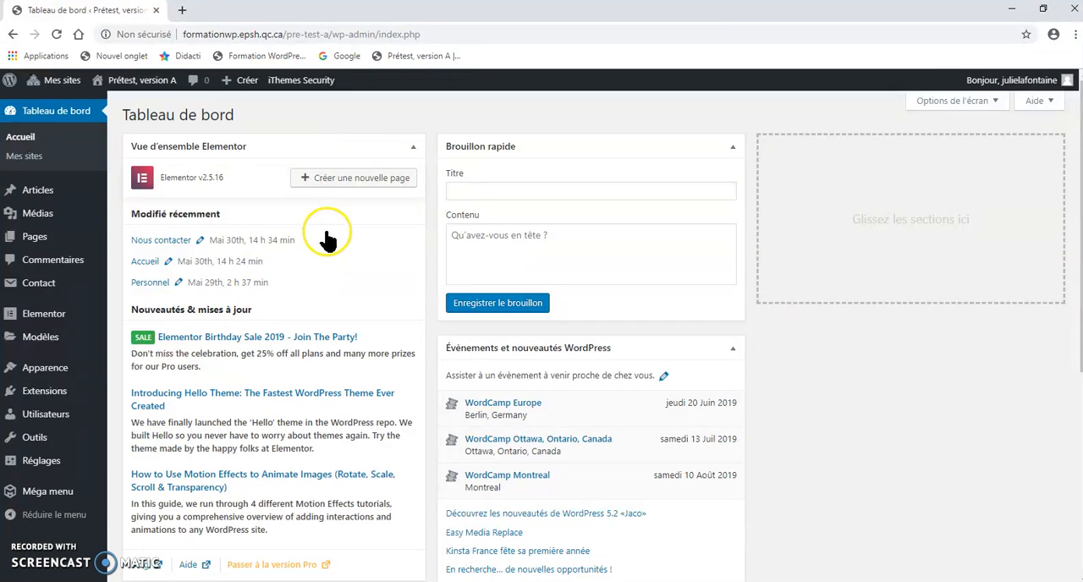
Step: Open the site's list of pages and edit the Accueil page with Elementor
mouse_move(44, 239)
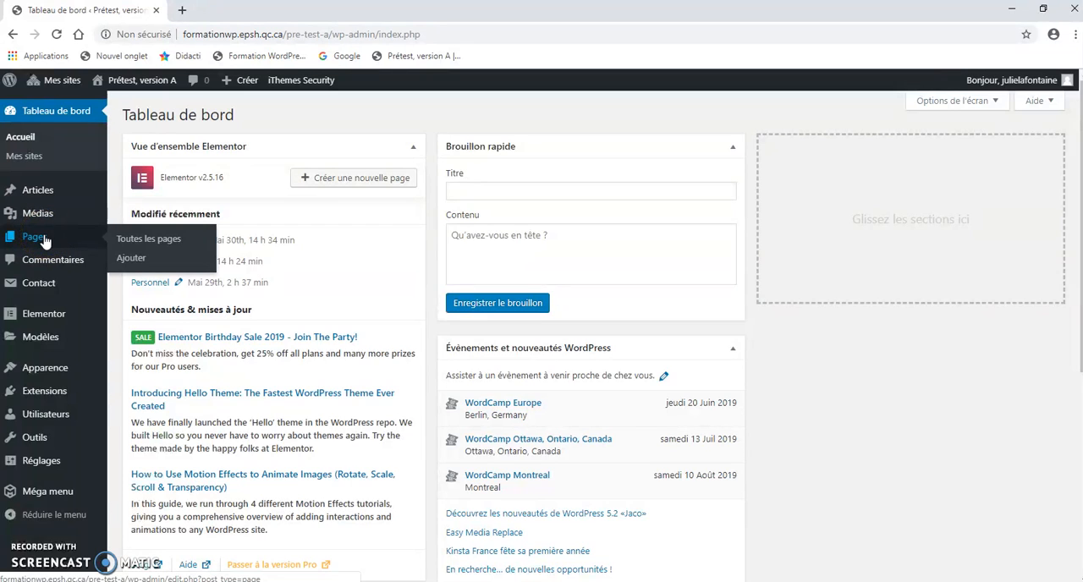
left_click(44, 240)
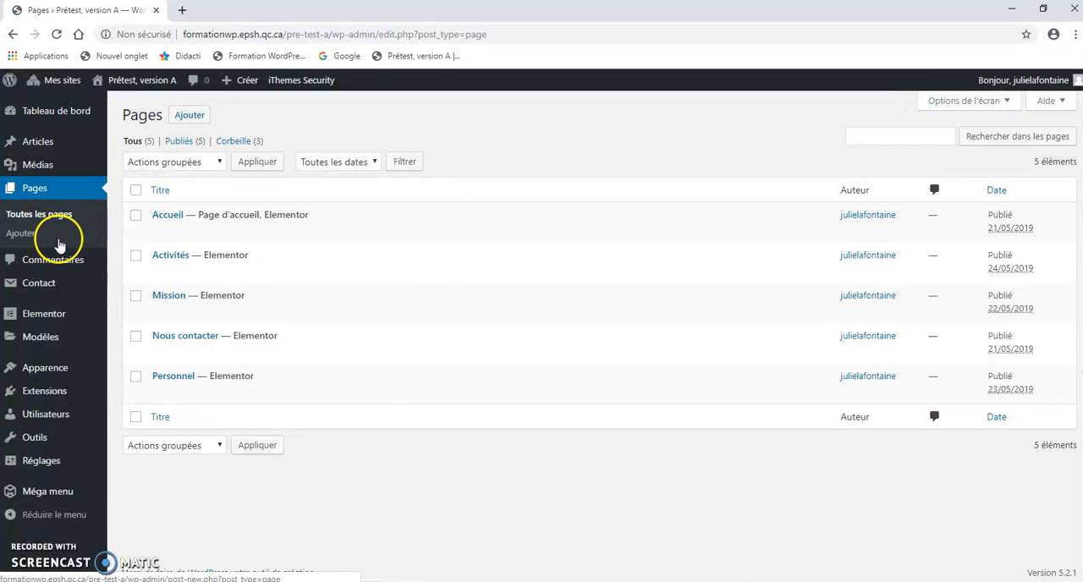
mouse_move(224, 243)
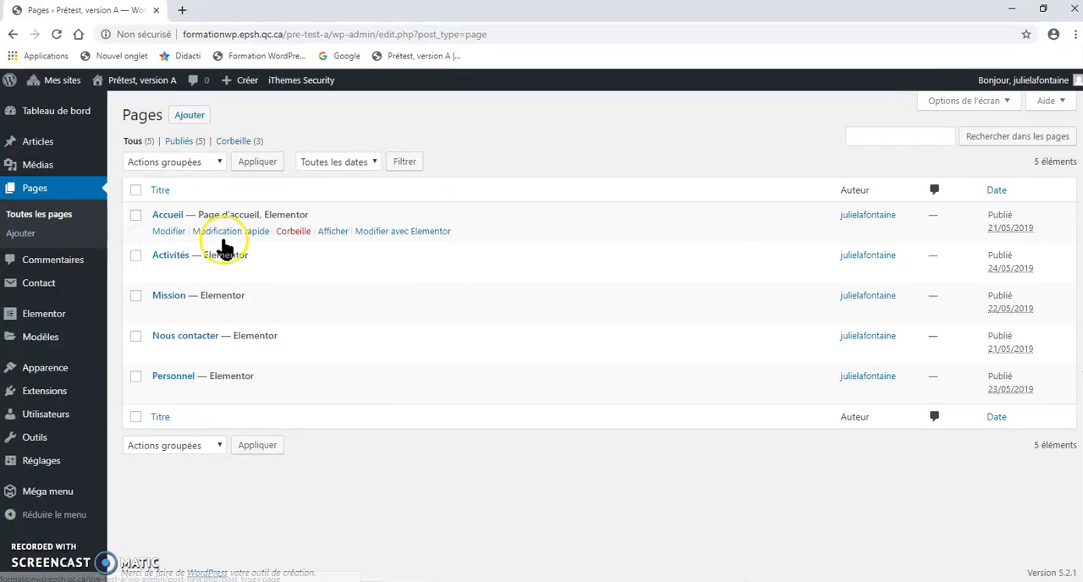
left_click(397, 231)
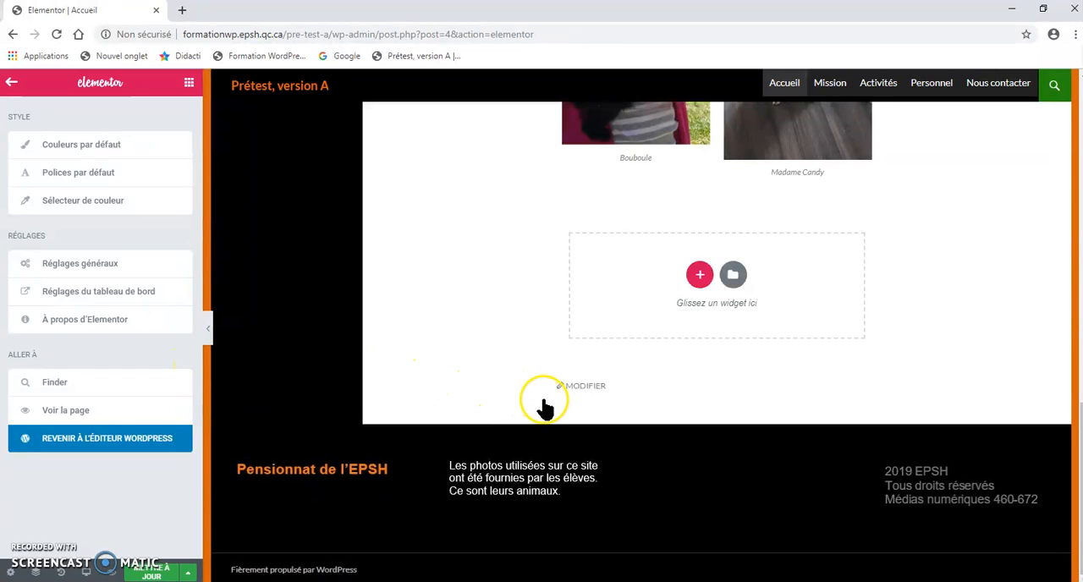
Step: Add a two-column section at the end of the page and place a text editor widget in its left column
left_click(698, 277)
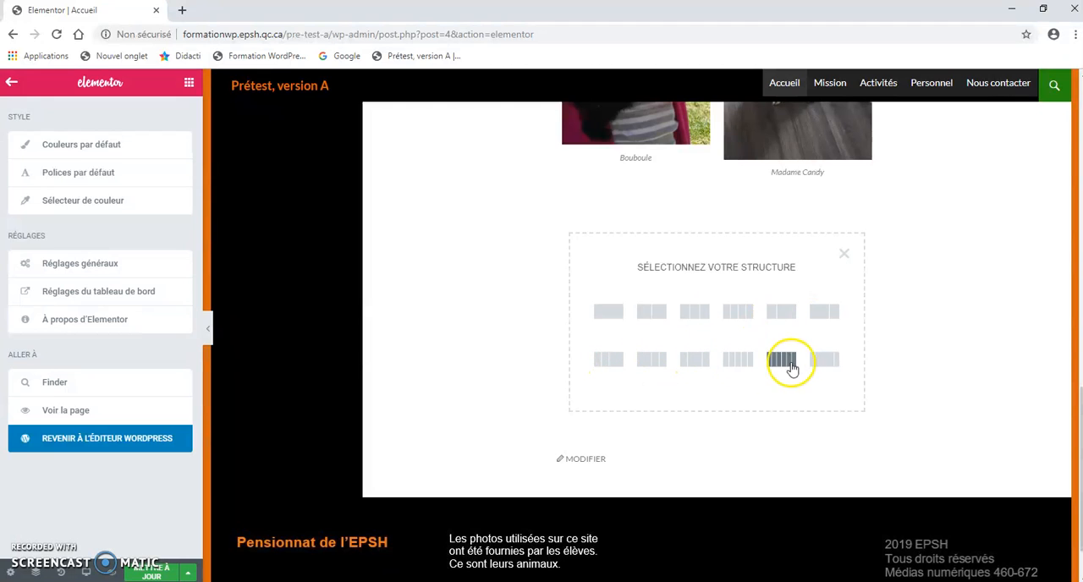
left_click(651, 313)
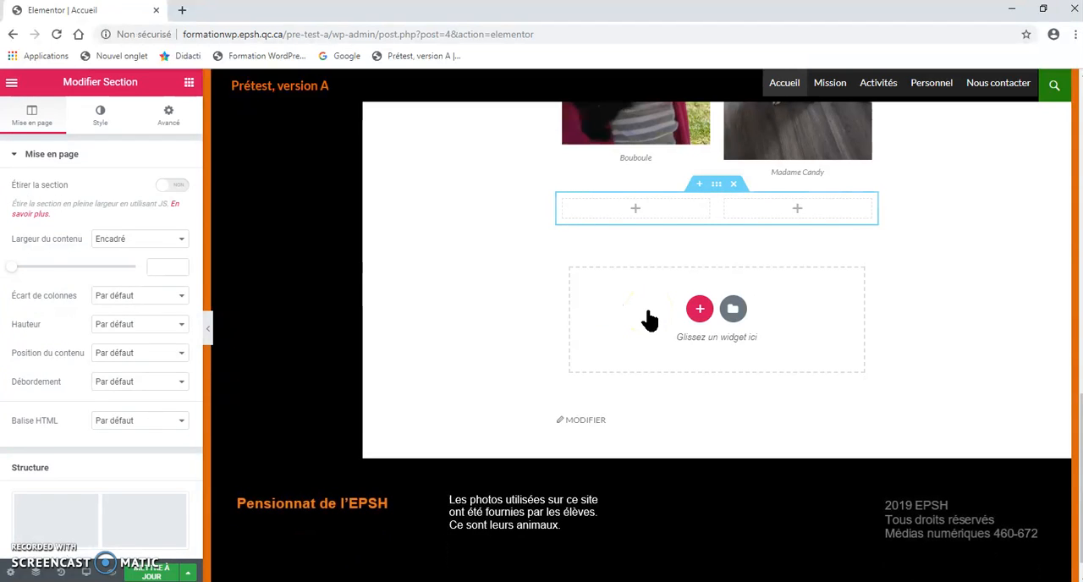
left_click(188, 84)
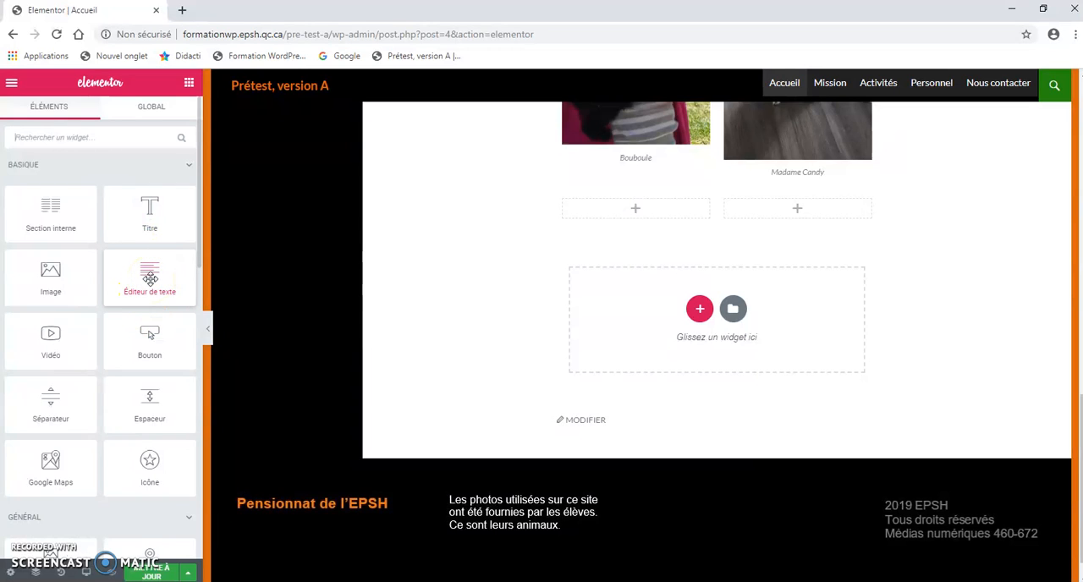
left_click_drag(149, 278, 645, 212)
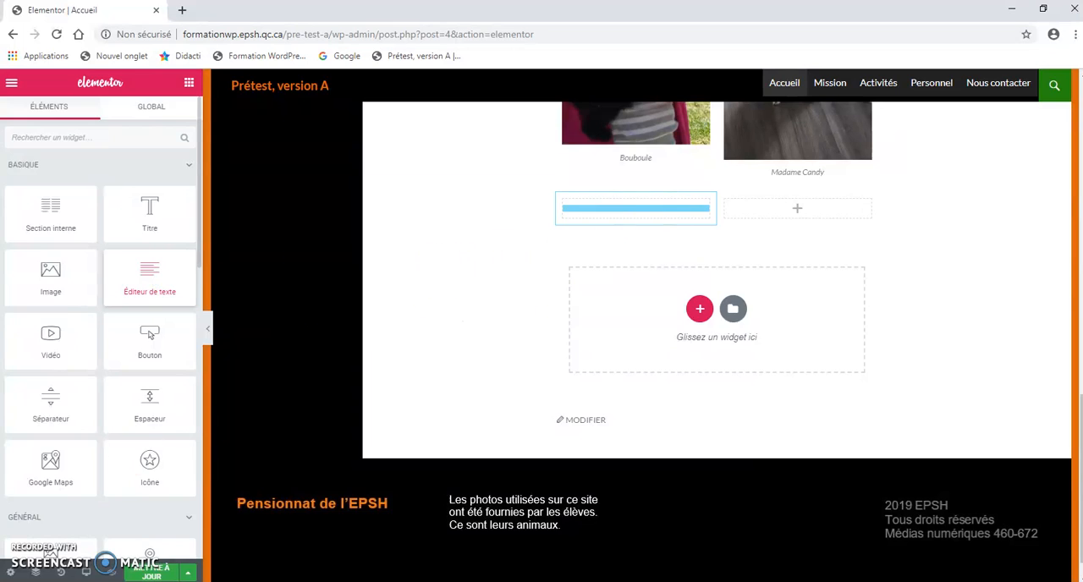
Step: Replace the text widget's placeholder paragraph with "J'écris du texte" followed by a line break
left_click_drag(96, 352, 15, 269)
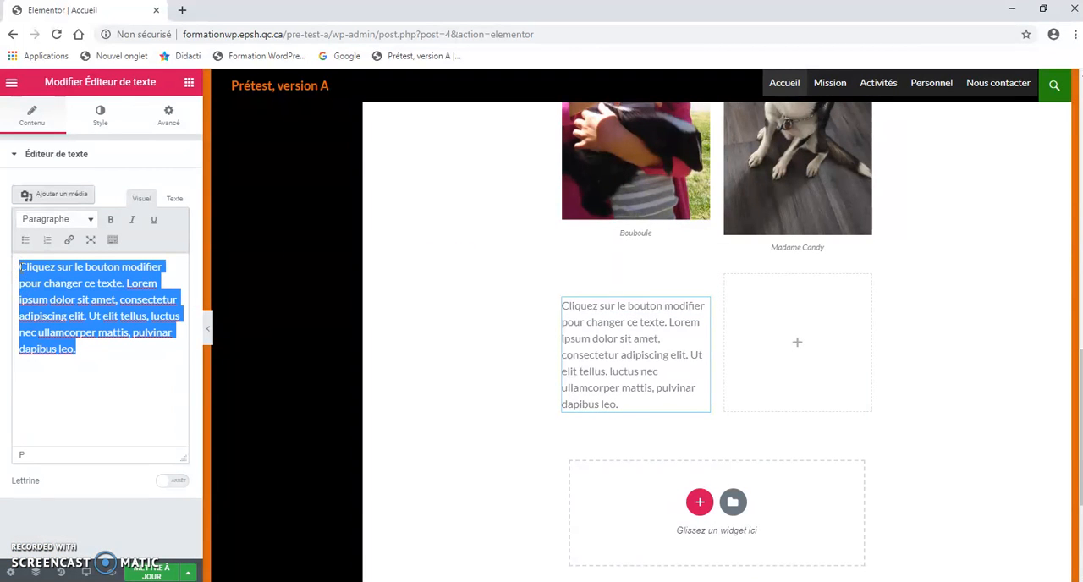
type("J'écris du t")
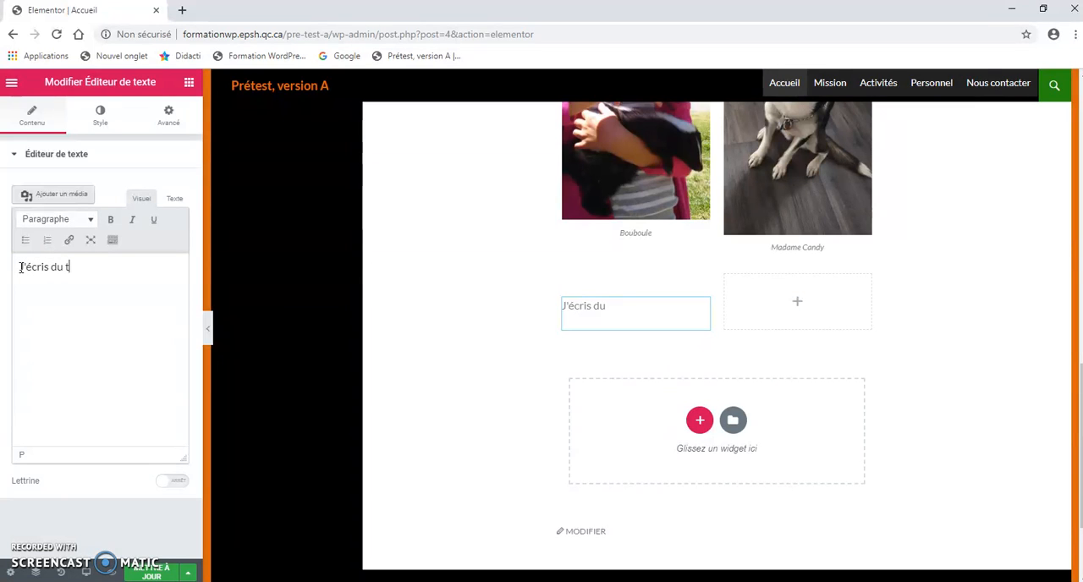
type("exte")
key("Return")
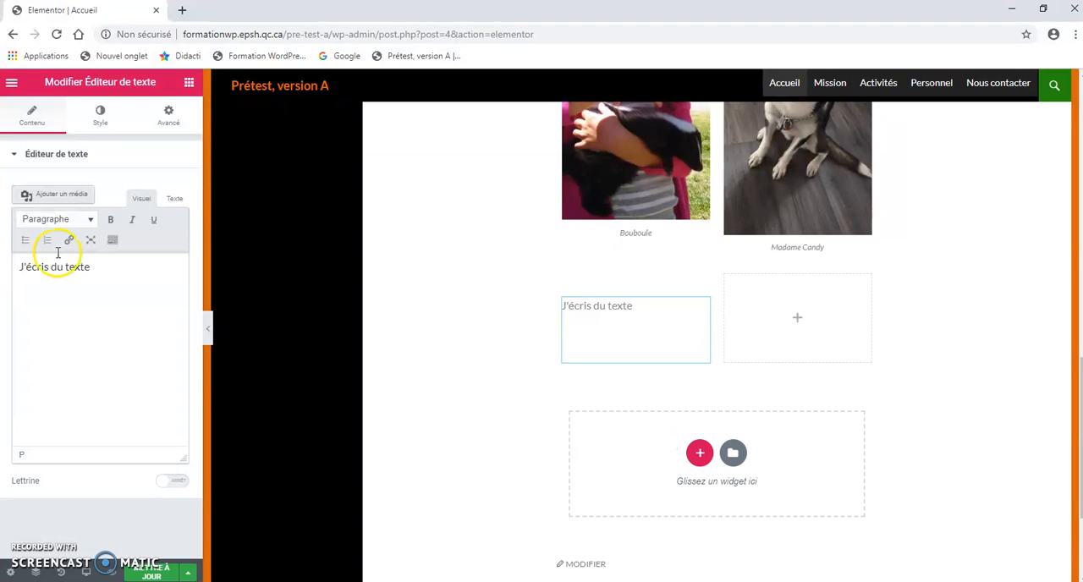
Step: Make "J'écris du texte" a bold, underlined bullet item and add a second bullet reading "texte"
left_click_drag(104, 267, 38, 268)
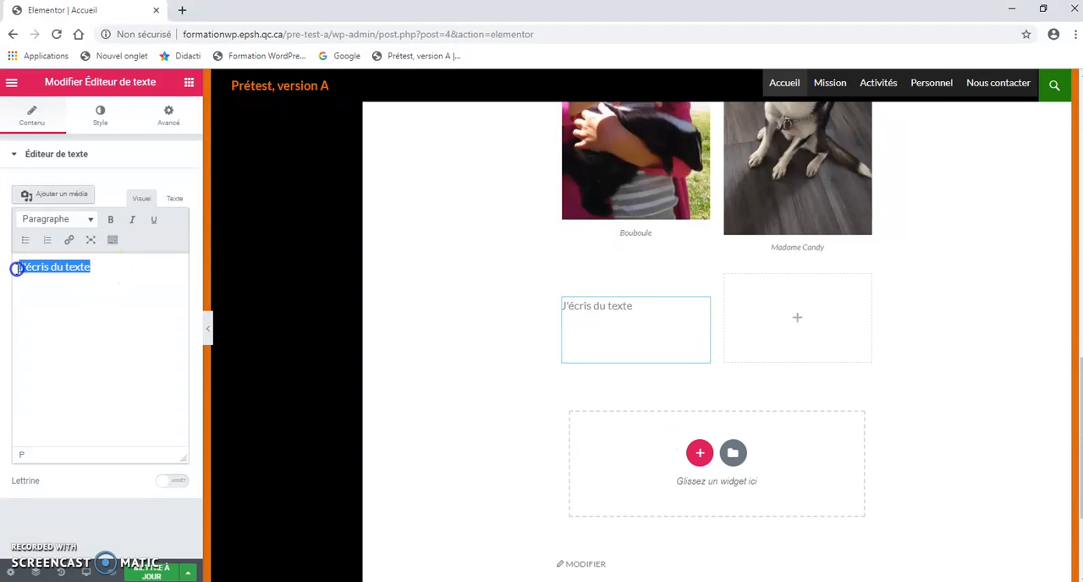
left_click(110, 219)
left_click(154, 222)
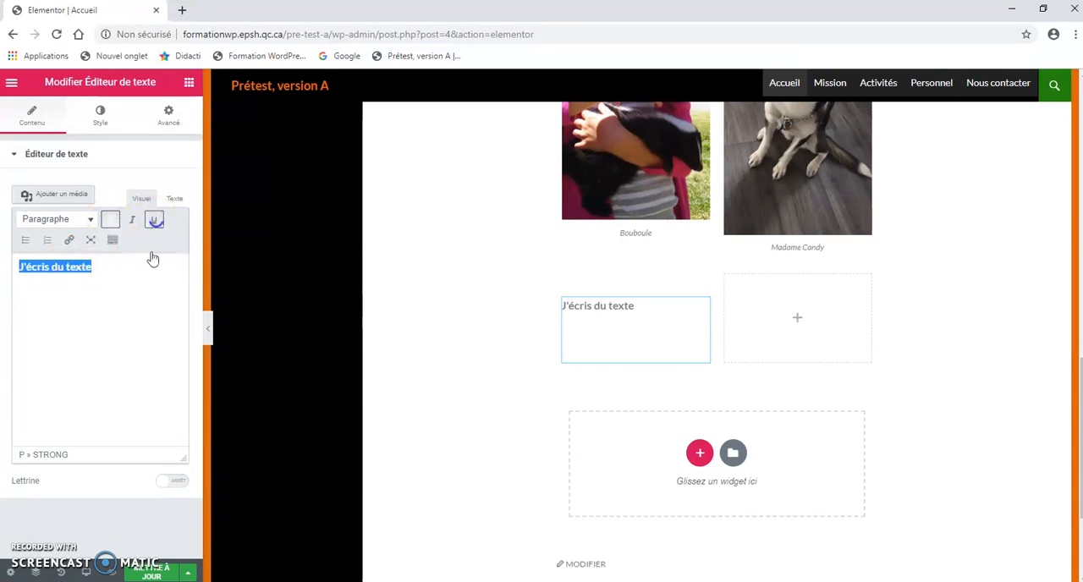
left_click(26, 240)
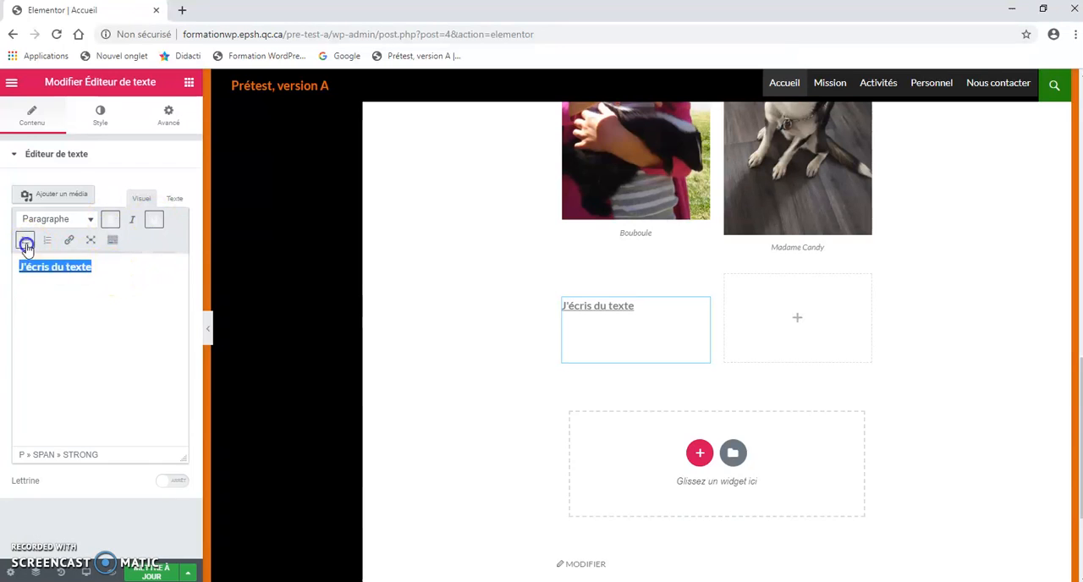
left_click(122, 269)
key("Return")
type("texte")
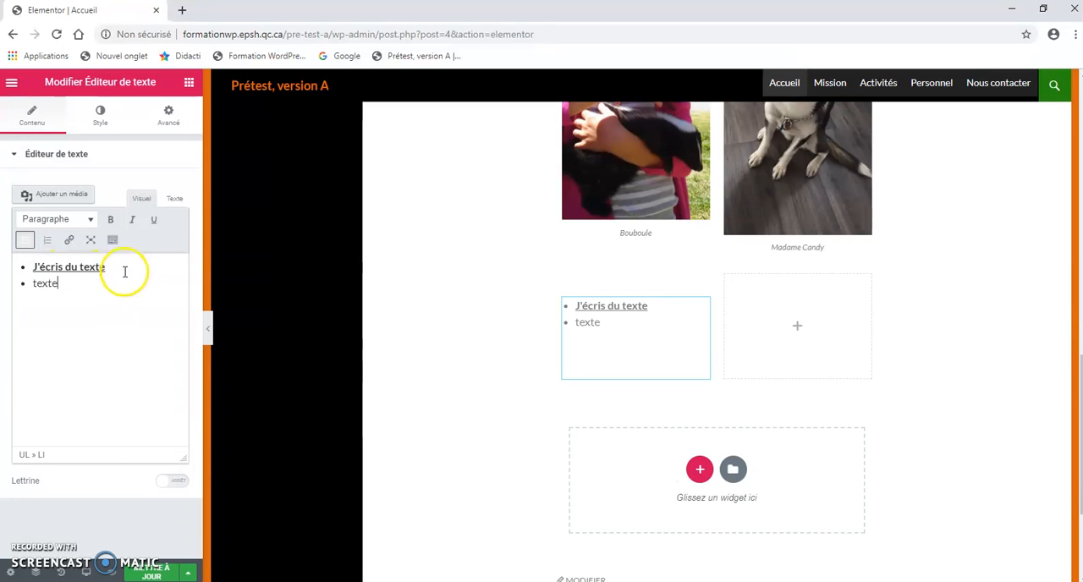
Step: Try centre and right alignment on the text widget, finishing with left alignment
left_click(101, 117)
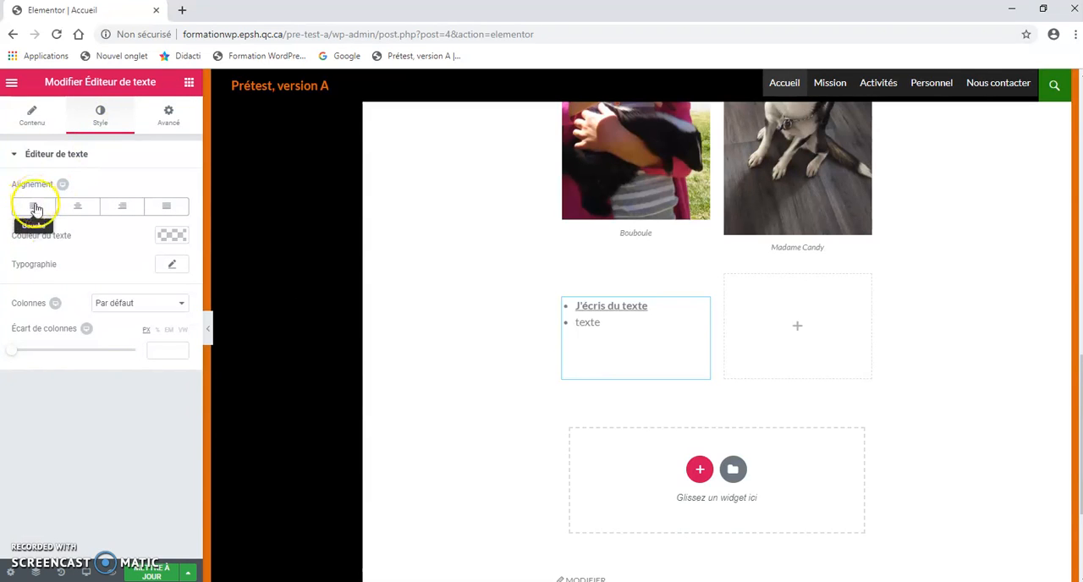
left_click(78, 209)
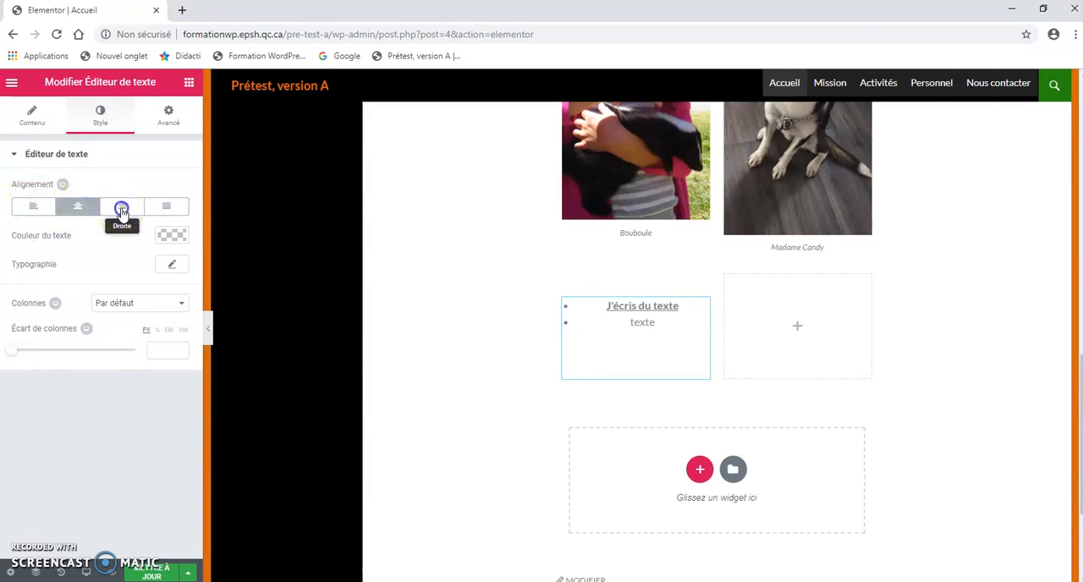
left_click(121, 209)
left_click(33, 208)
Step: Set the text colour to magenta #d30ab2 and open the text widget's border settings
left_click(166, 237)
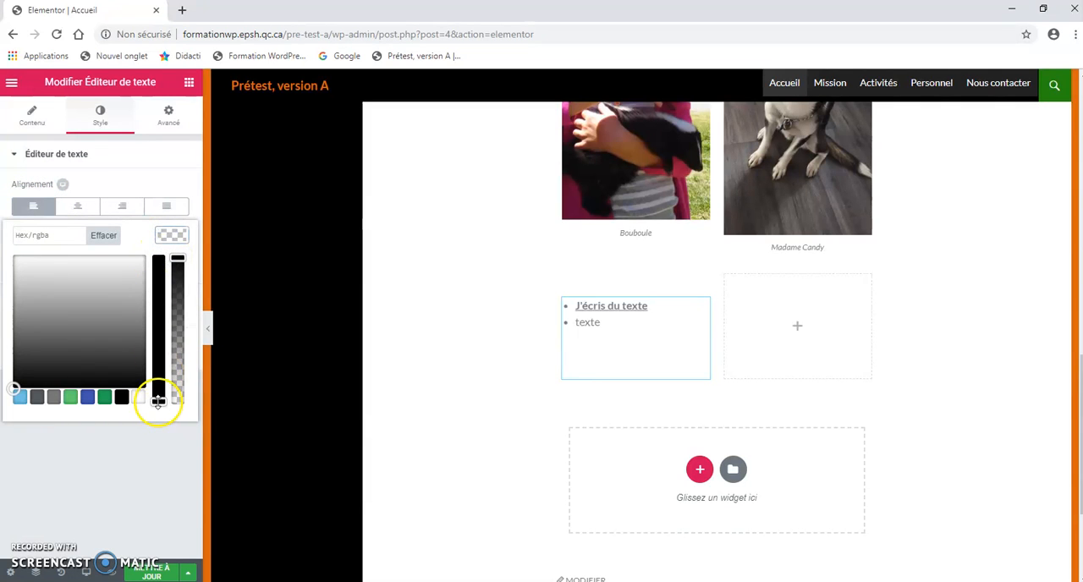
left_click(174, 316)
left_click(123, 285)
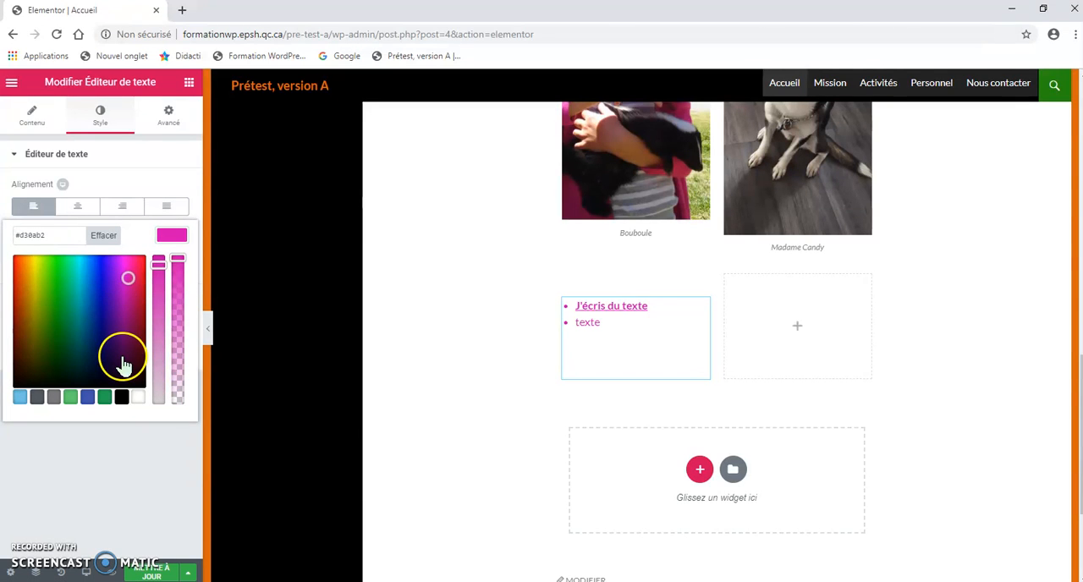
left_click(169, 116)
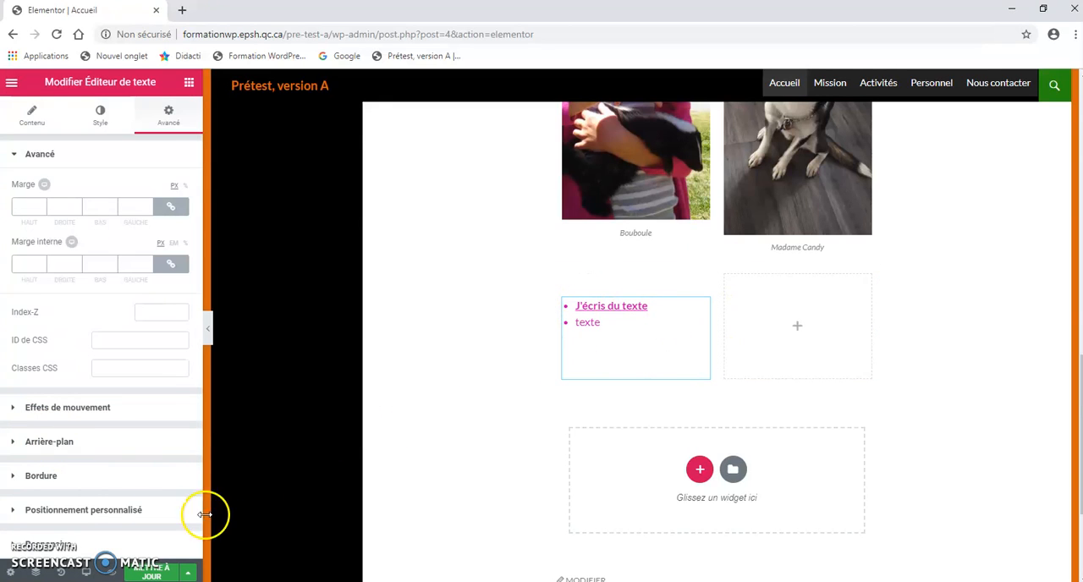
left_click(53, 479)
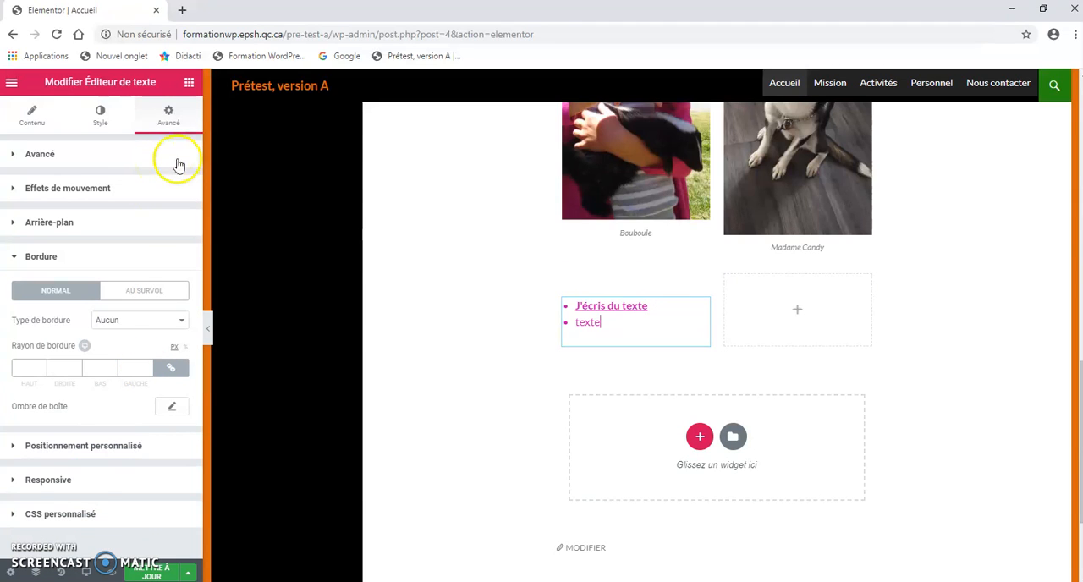
Step: Place an image widget in the empty right column beside the text
left_click(190, 83)
left_click(50, 276)
left_click_drag(48, 279, 798, 313)
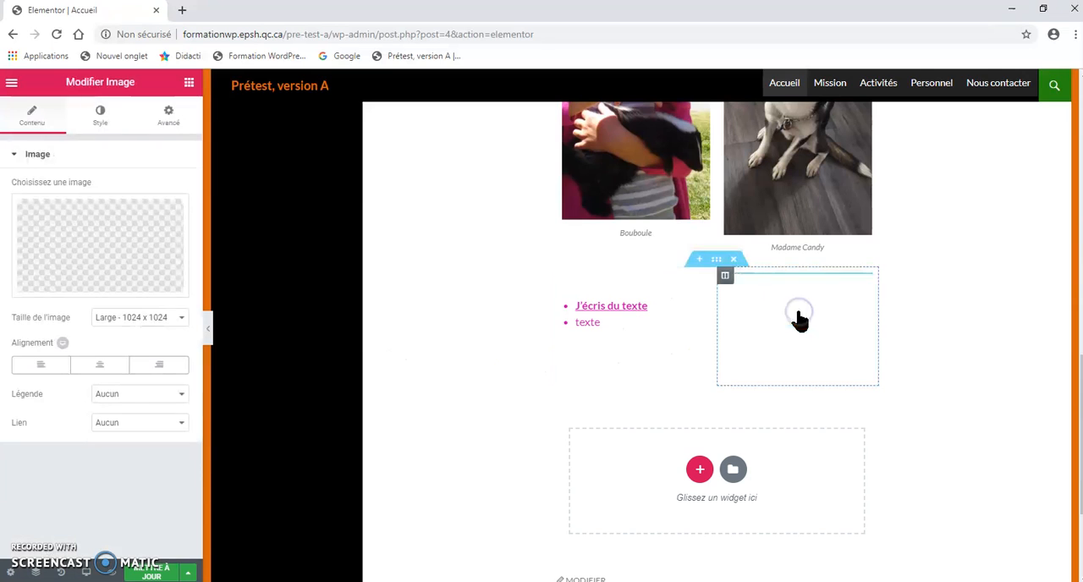
Step: Insert Moumousse11.jpg from the media library into the new image widget
left_click(98, 241)
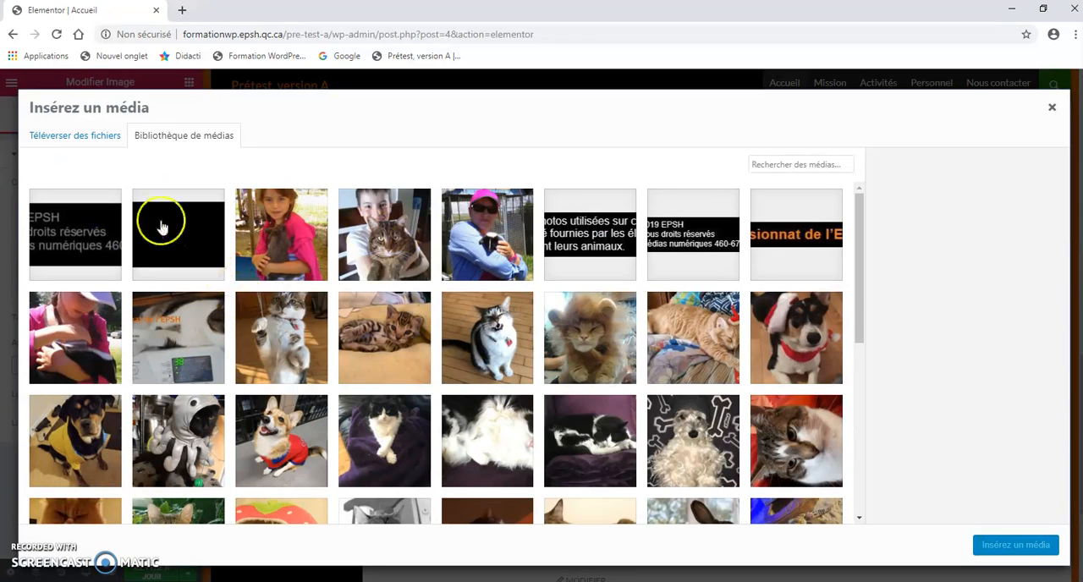
left_click(67, 141)
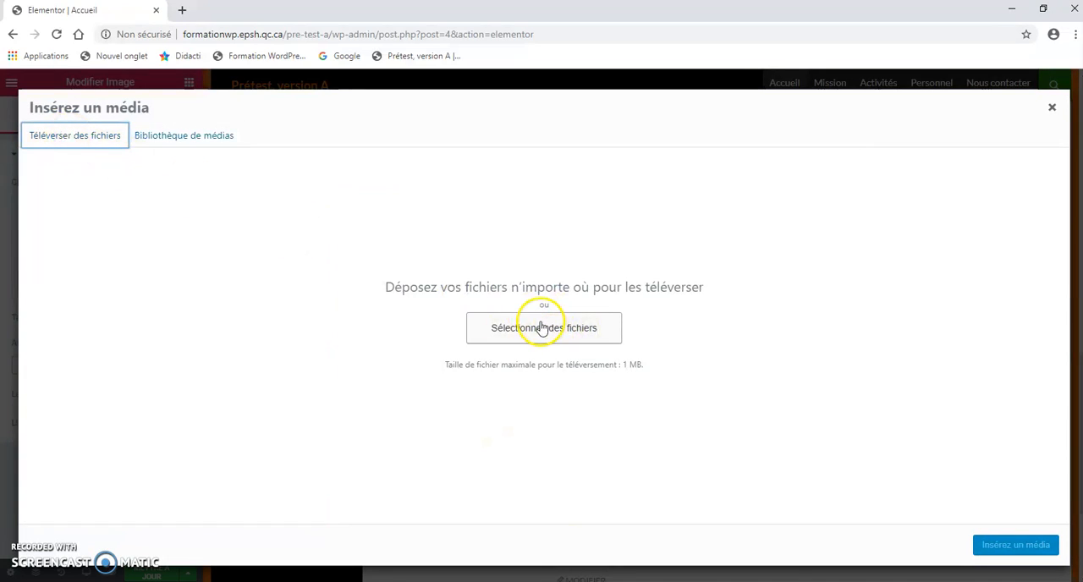
left_click(163, 137)
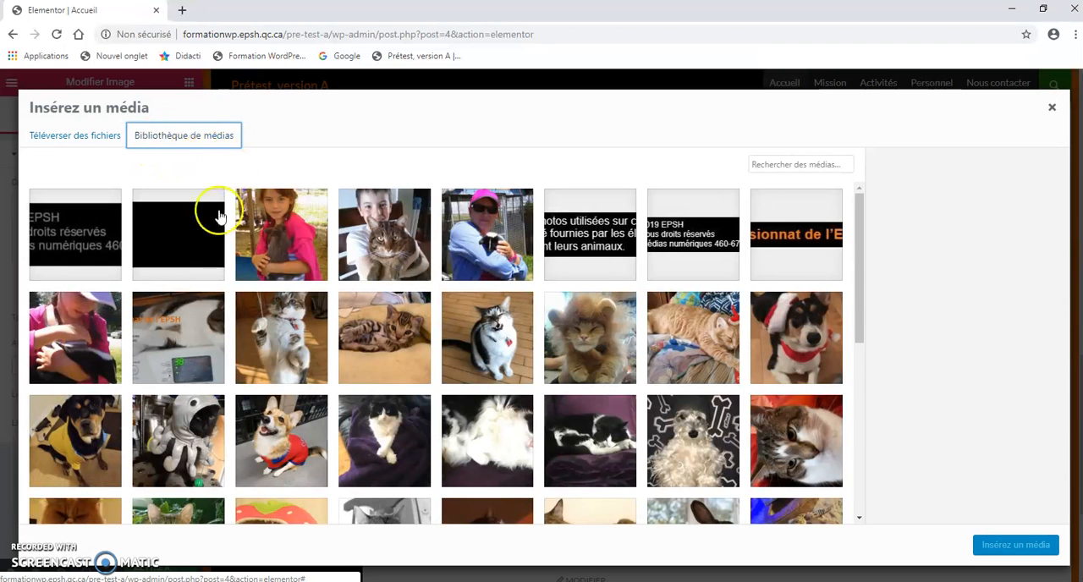
left_click(294, 359)
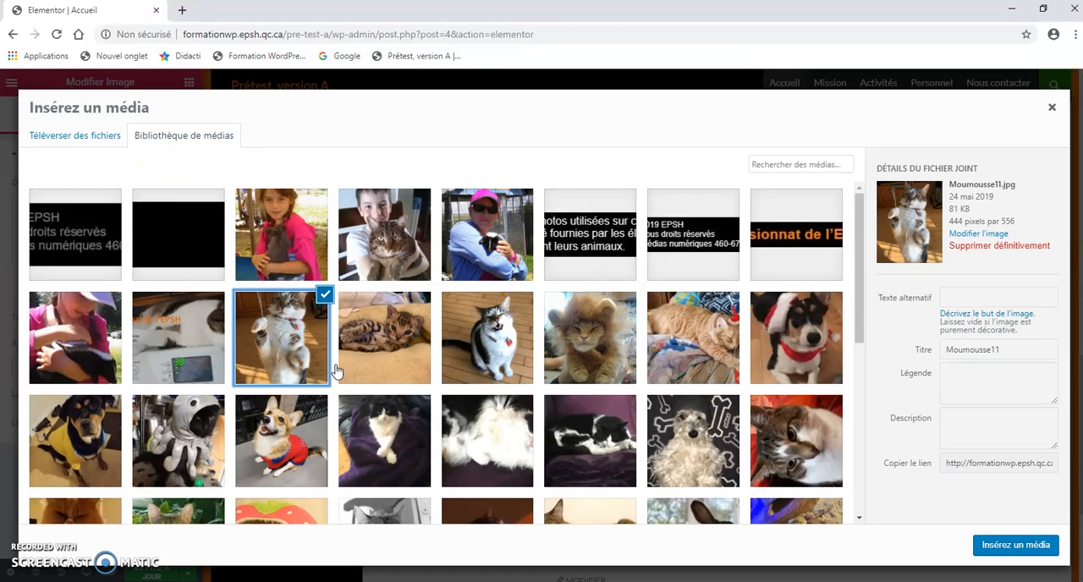
left_click(1004, 548)
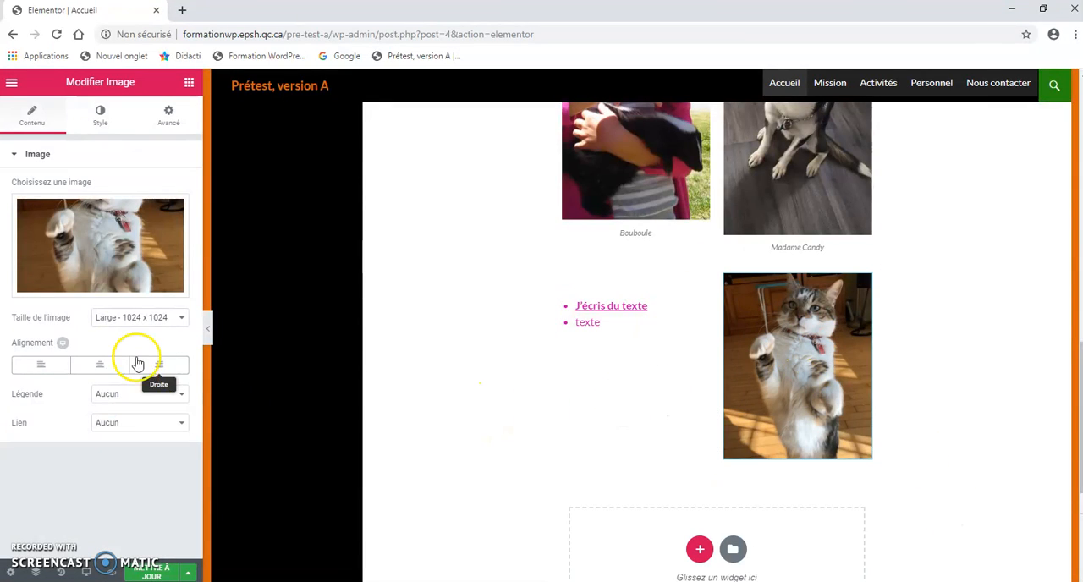
Step: Set the cat image's border type to Pointillés and open the image's advanced settings
left_click(100, 115)
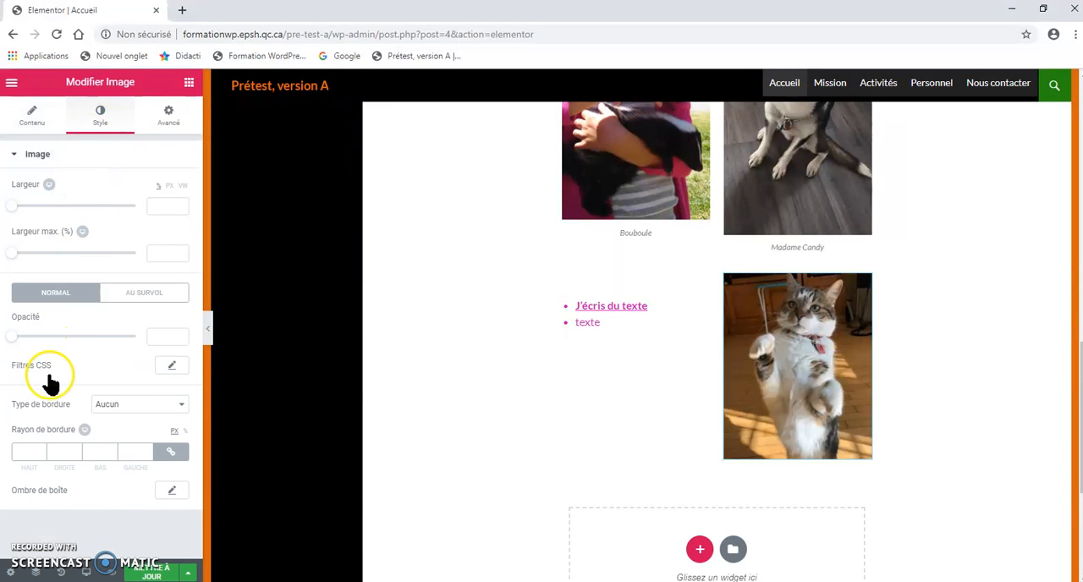
left_click(179, 406)
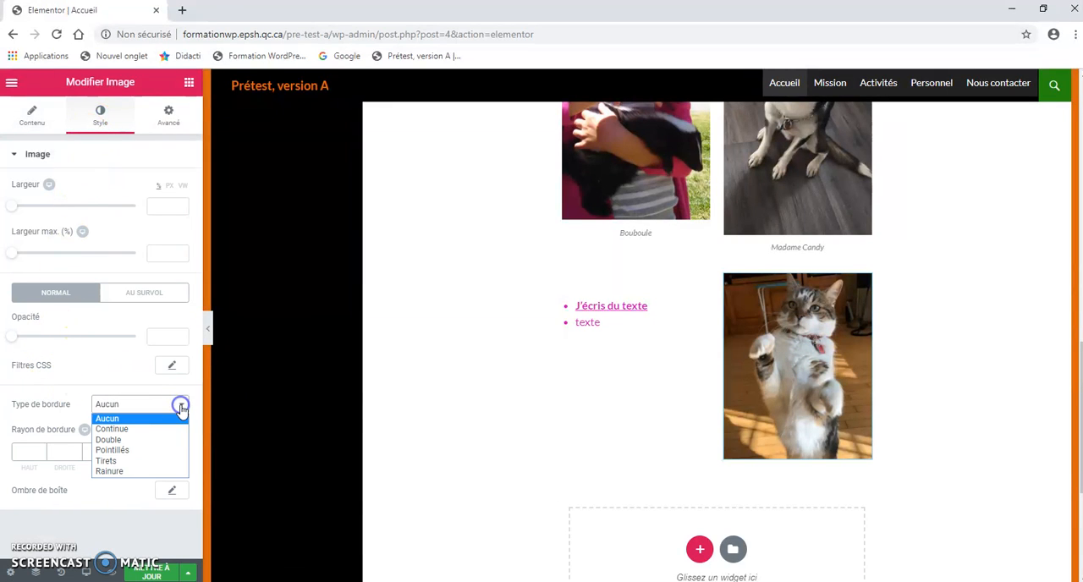
left_click(122, 449)
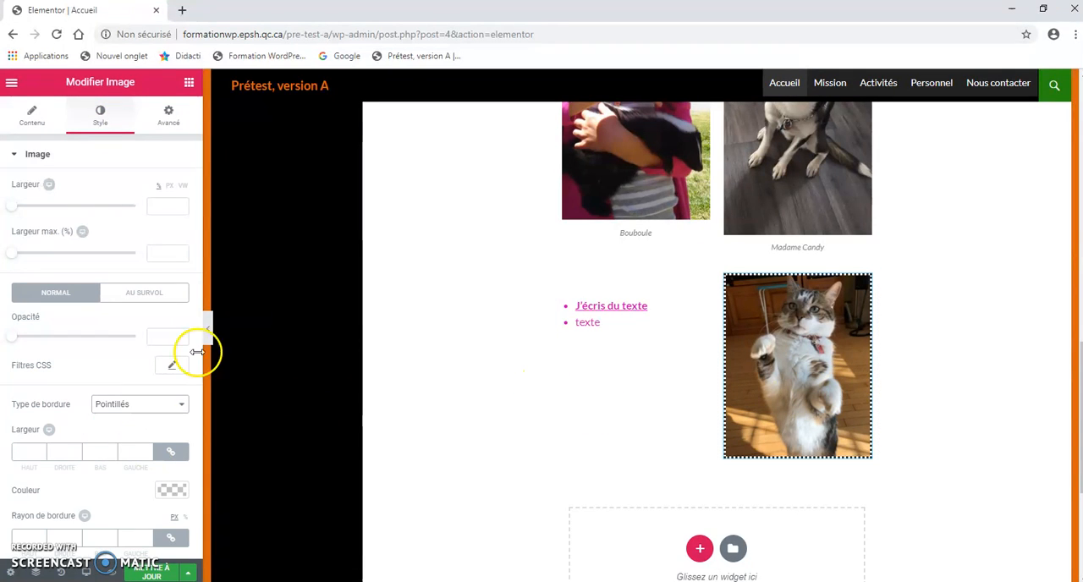
left_click(168, 121)
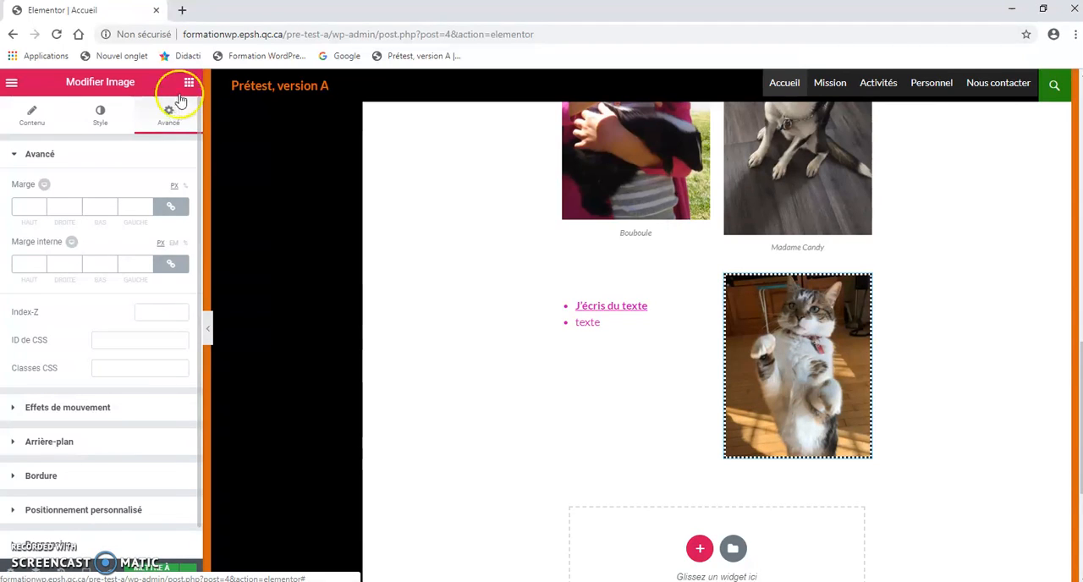
Step: Add a new section above the text and cat image and place a spacer widget (Espaceur) in it
left_click(189, 82)
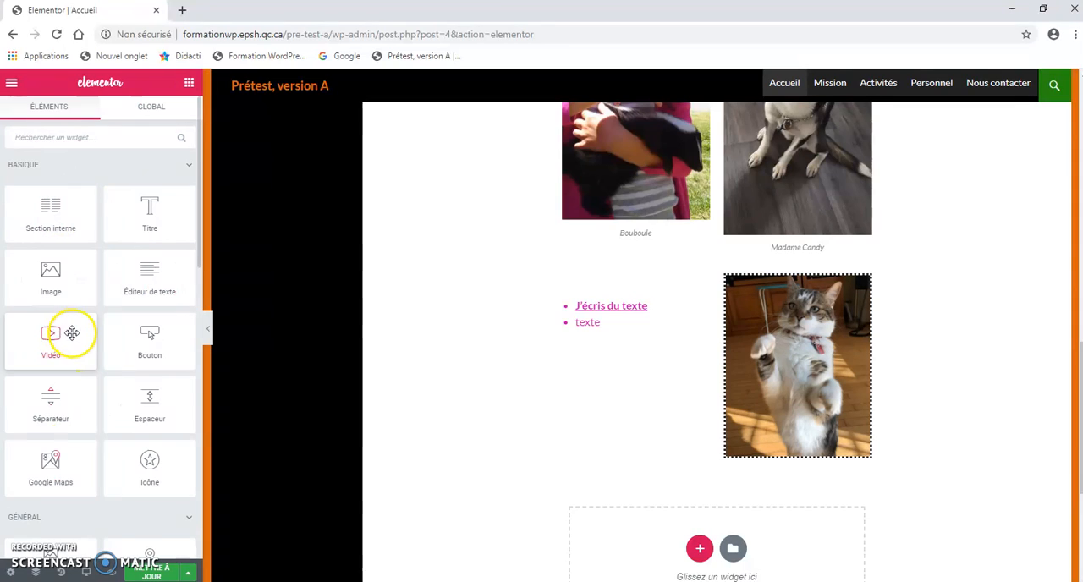
left_click_drag(51, 337, 68, 348)
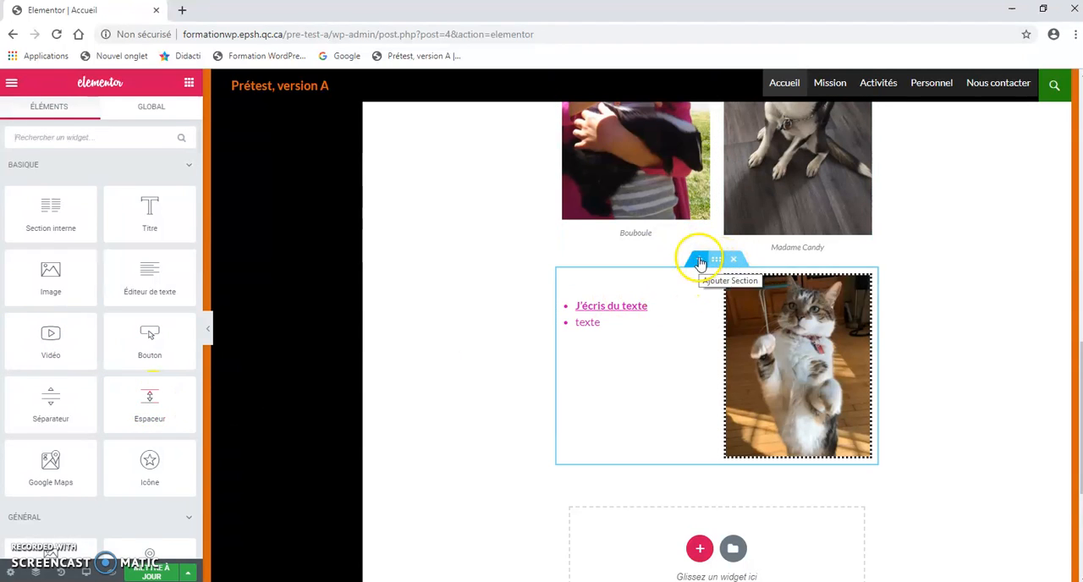
left_click(699, 261)
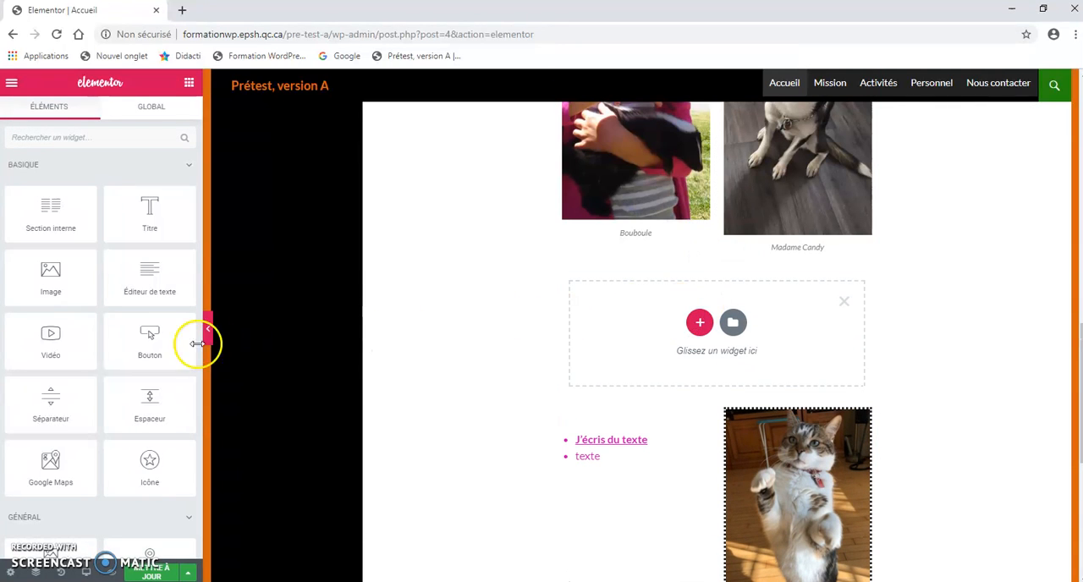
left_click_drag(149, 402, 708, 337)
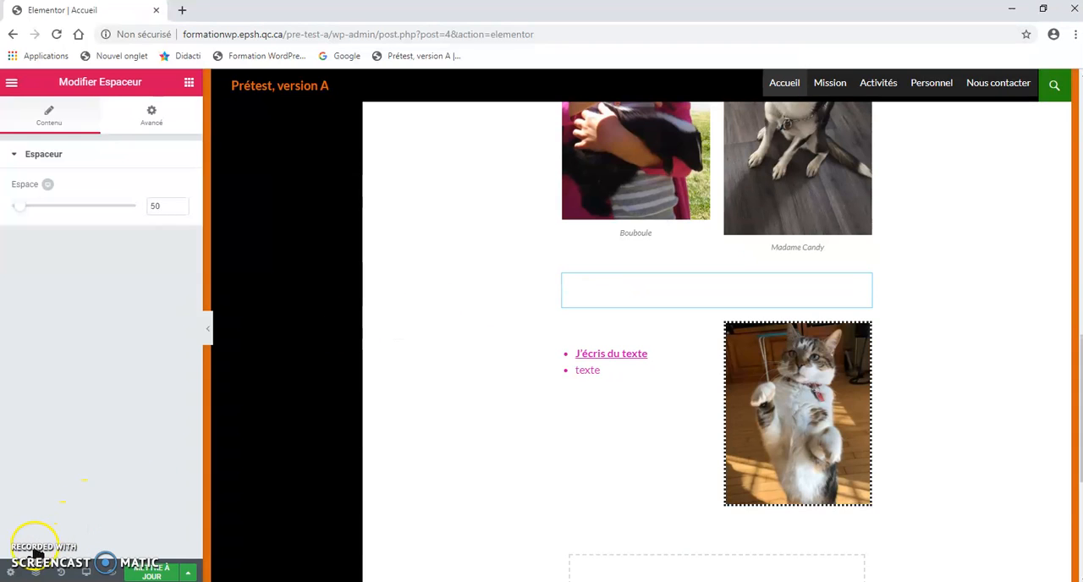
left_click(190, 87)
scroll(107, 251, "down", 2)
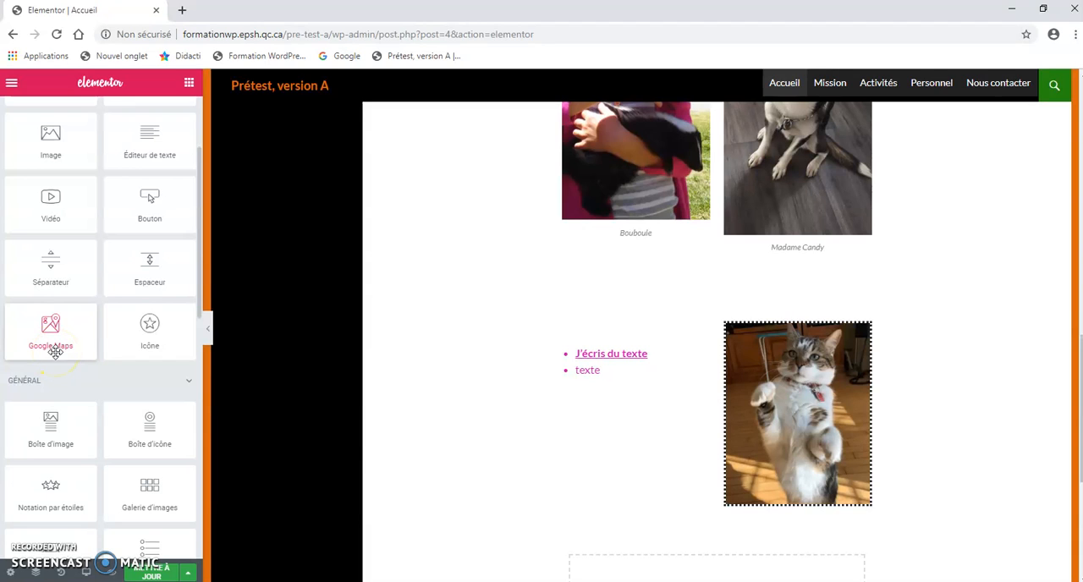
scroll(68, 355, "down", 1)
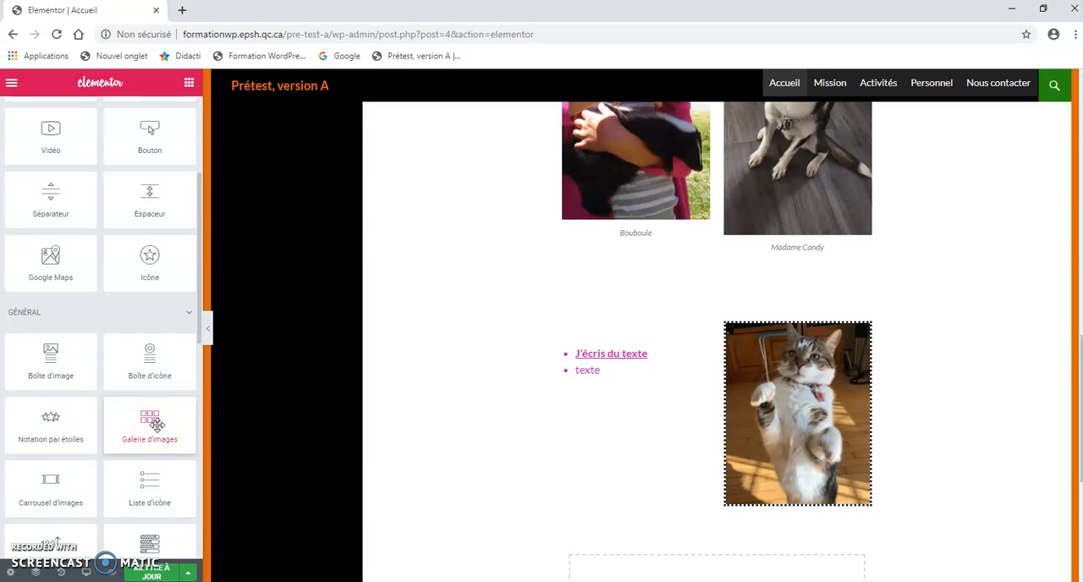
scroll(156, 425, "down", 1)
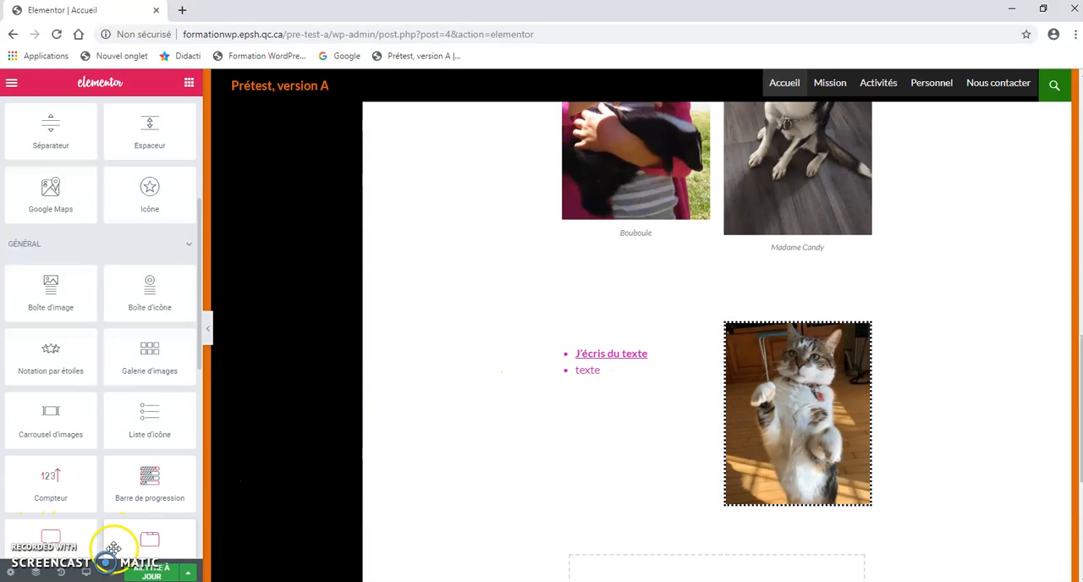
Step: Update the Accueil page with the changes made and leave Elementor for the WordPress editor
left_click(155, 576)
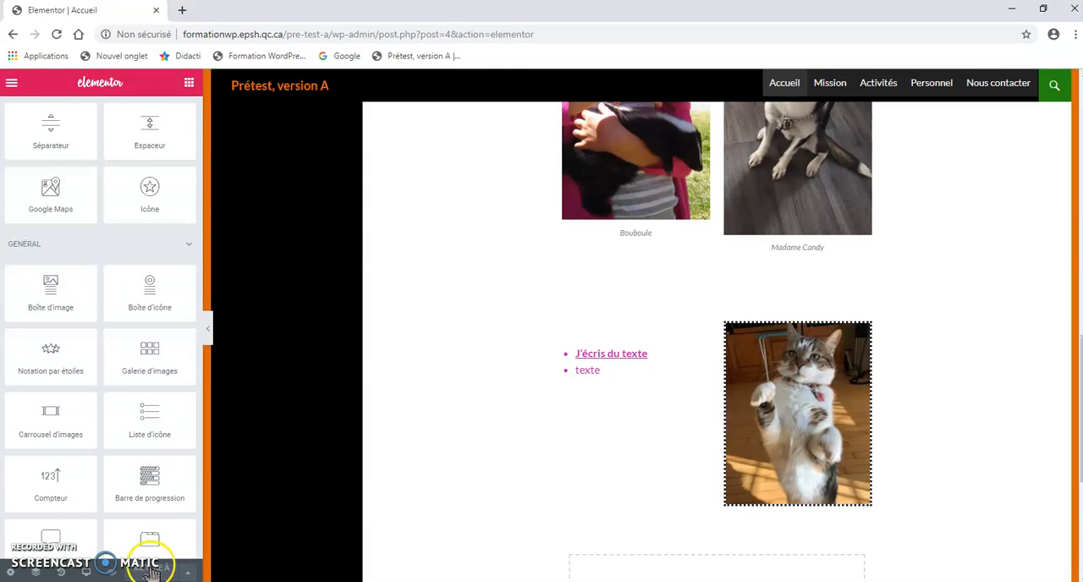
left_click(11, 87)
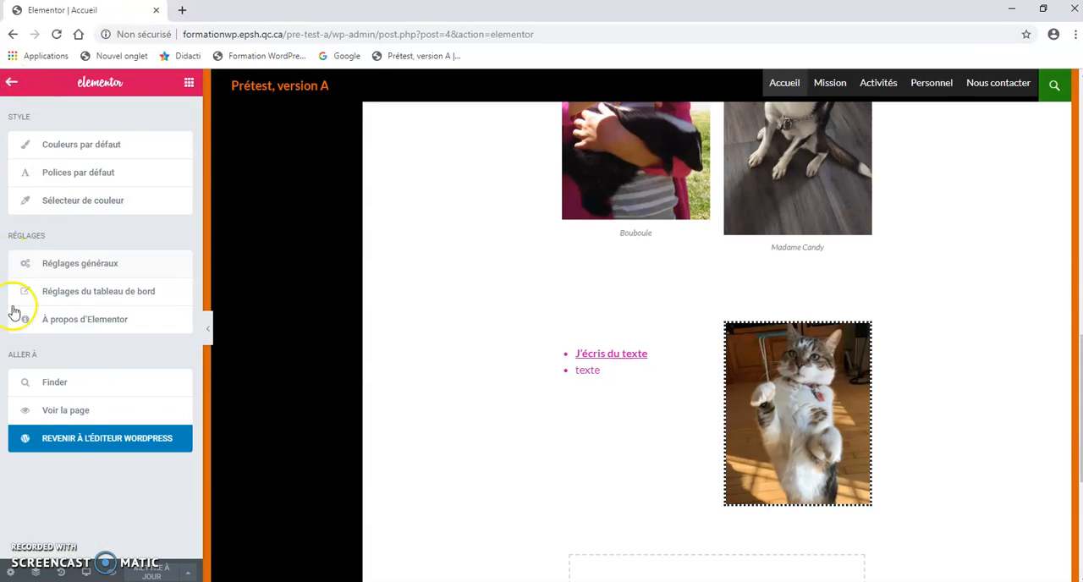
left_click(88, 445)
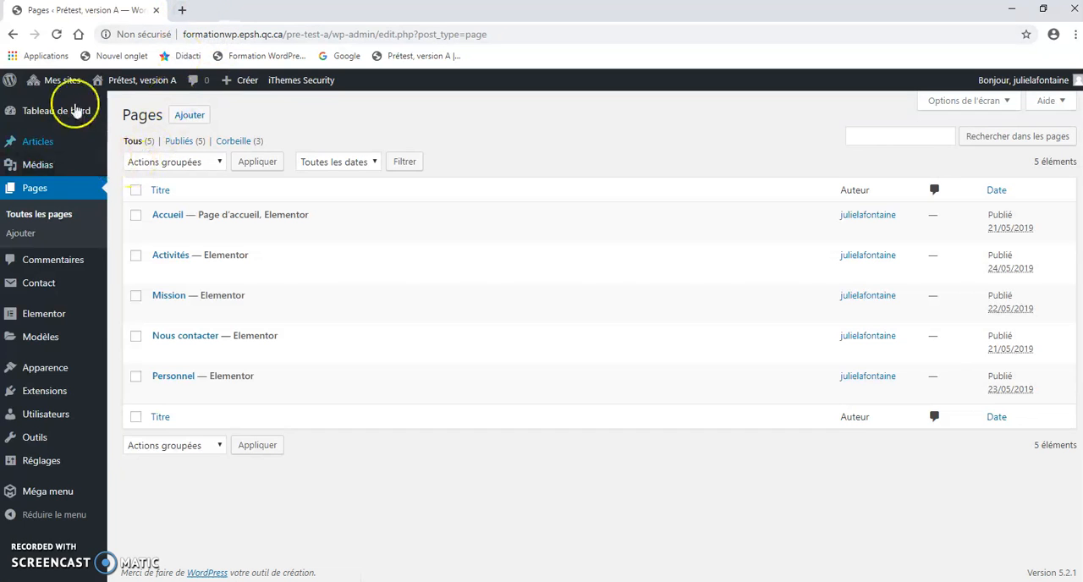
Step: Open the Prétest, version A site in a new browser tab and check the added text and cat image on its home page
mouse_move(67, 88)
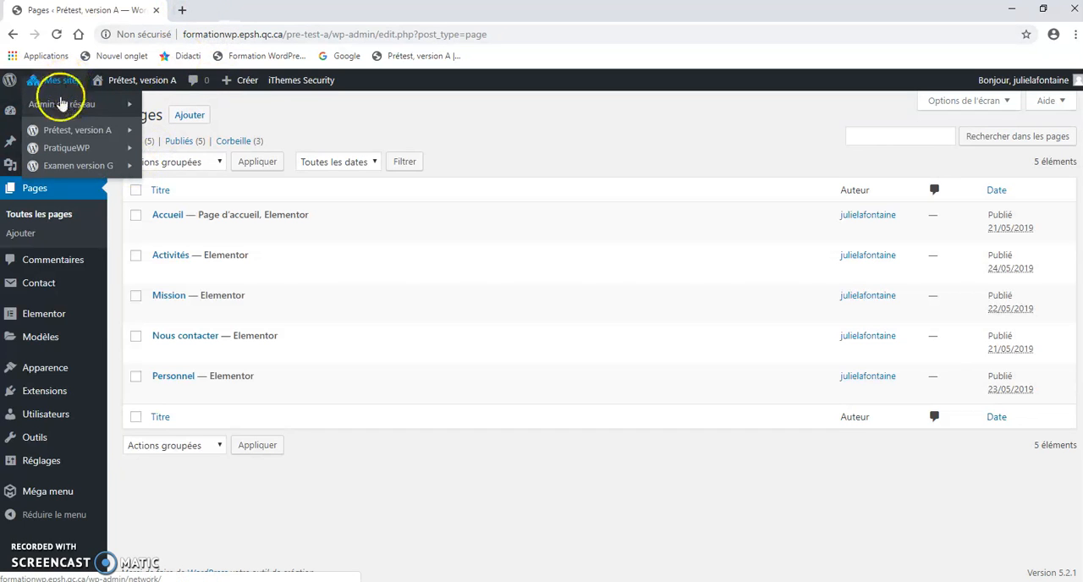
mouse_move(59, 133)
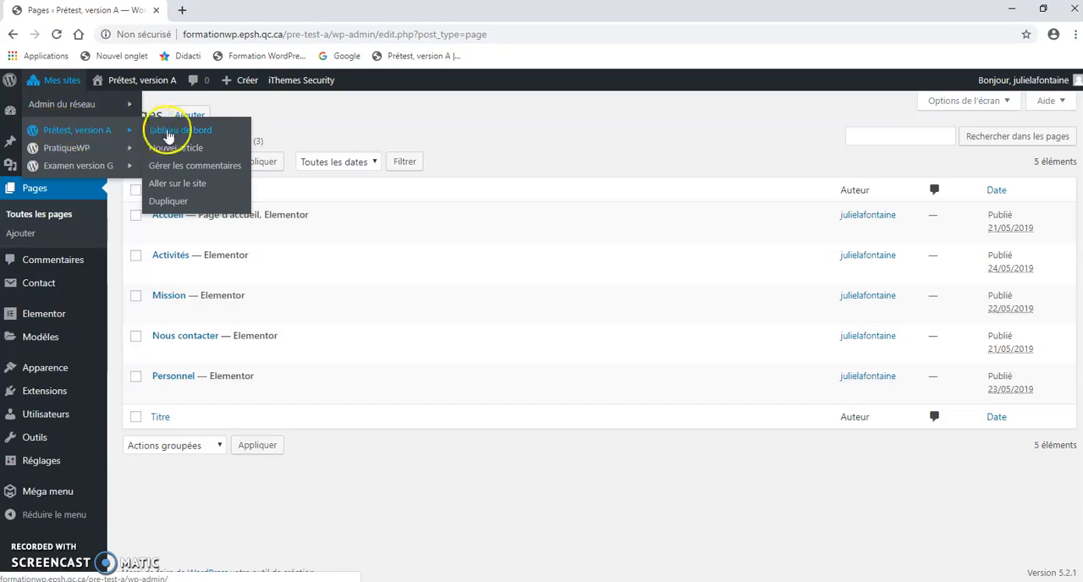
right_click(181, 190)
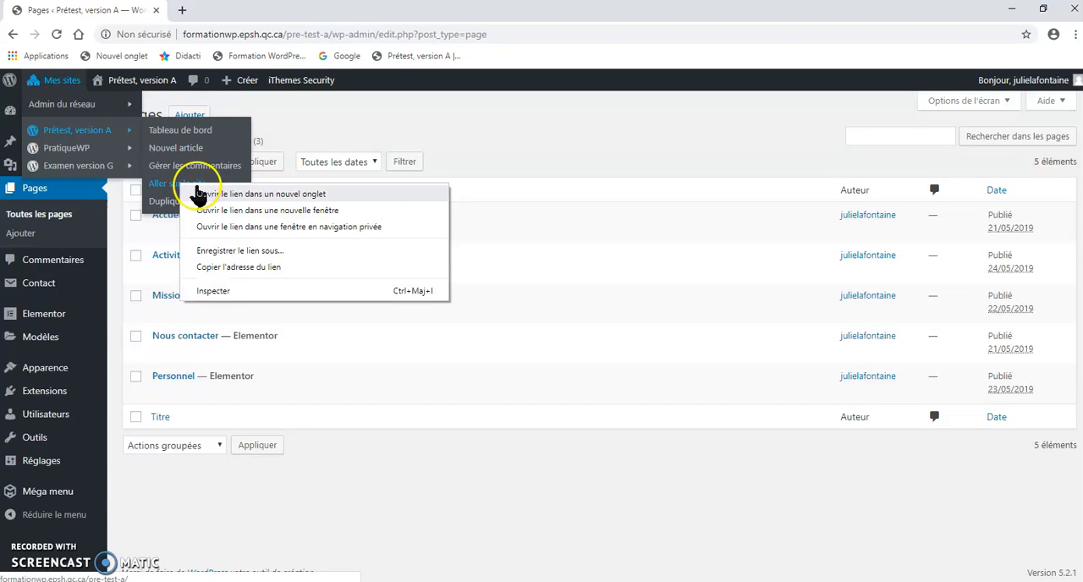
left_click(313, 196)
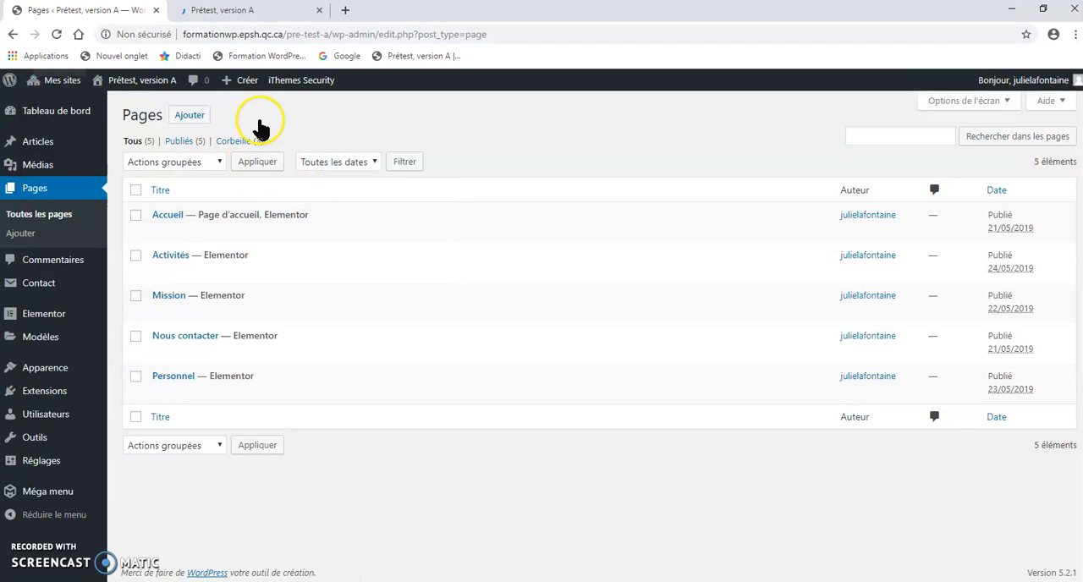
left_click(242, 19)
scroll(461, 307, "down", 7)
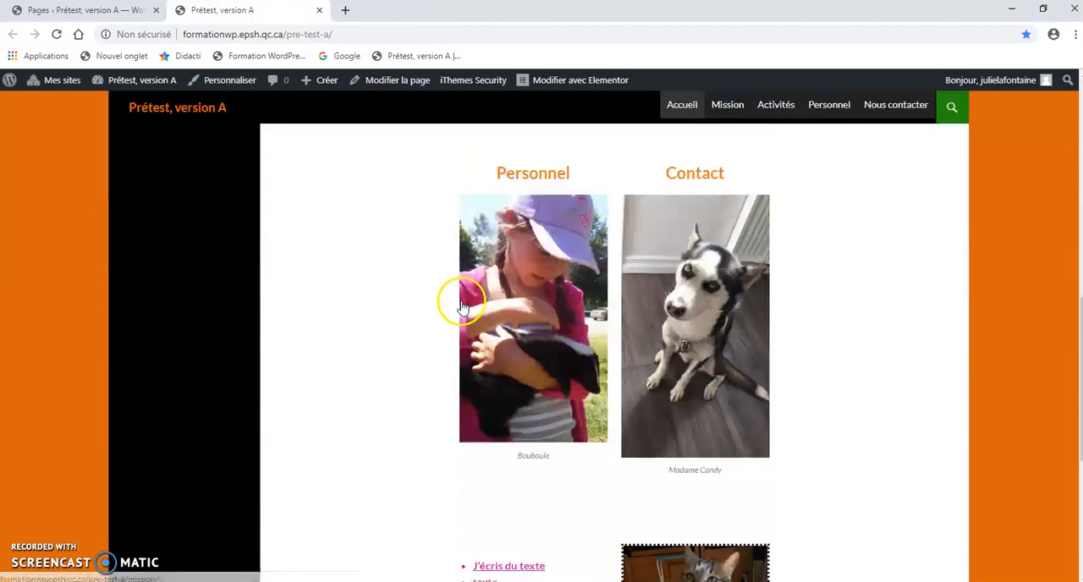
scroll(461, 307, "down", 5)
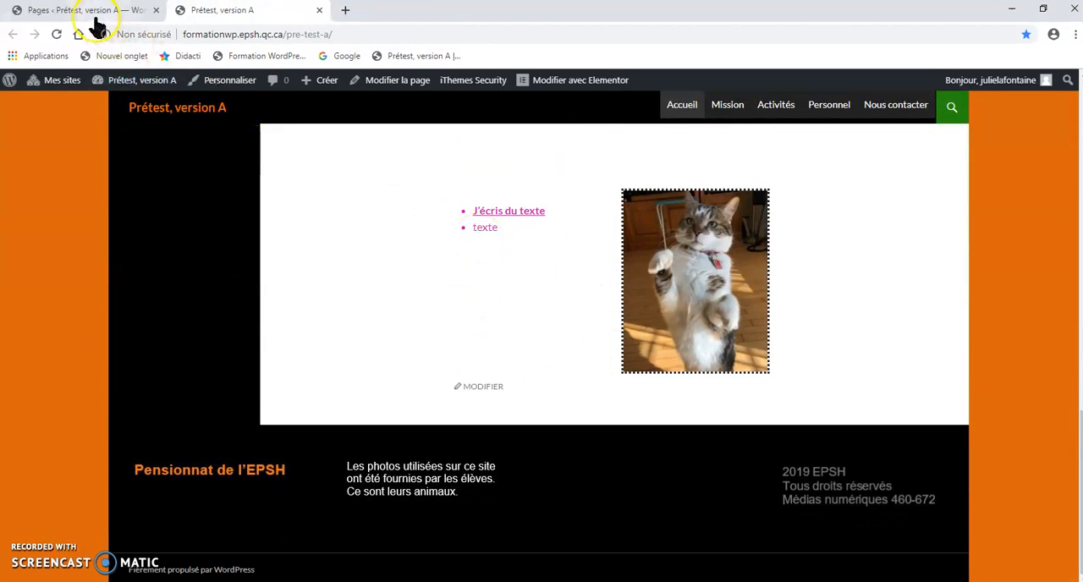
Step: Reopen the Accueil page in Elementor from the Pages list and add a one-column section below the cat image
left_click(96, 16)
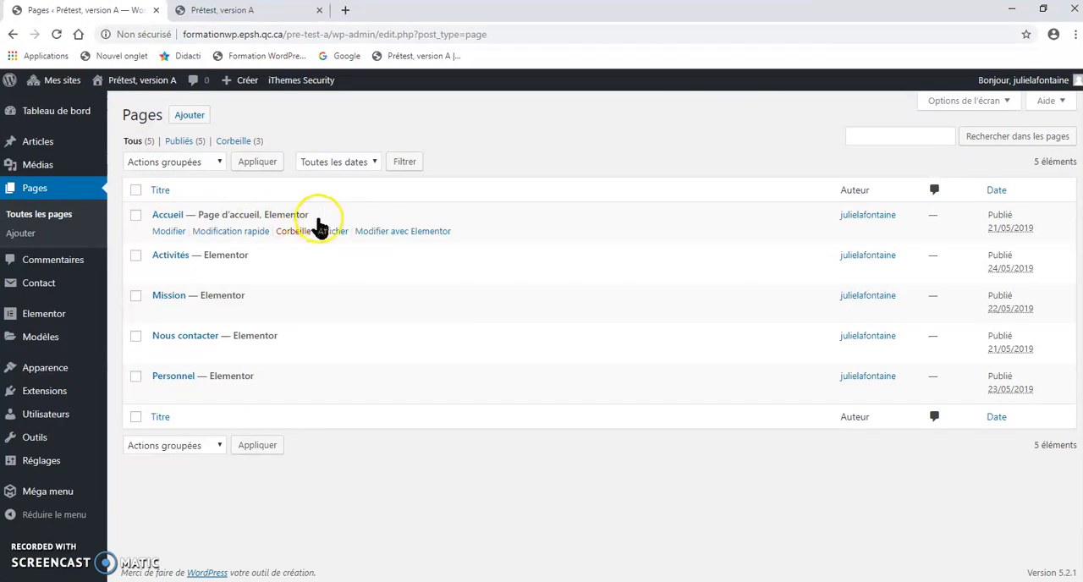
left_click(384, 236)
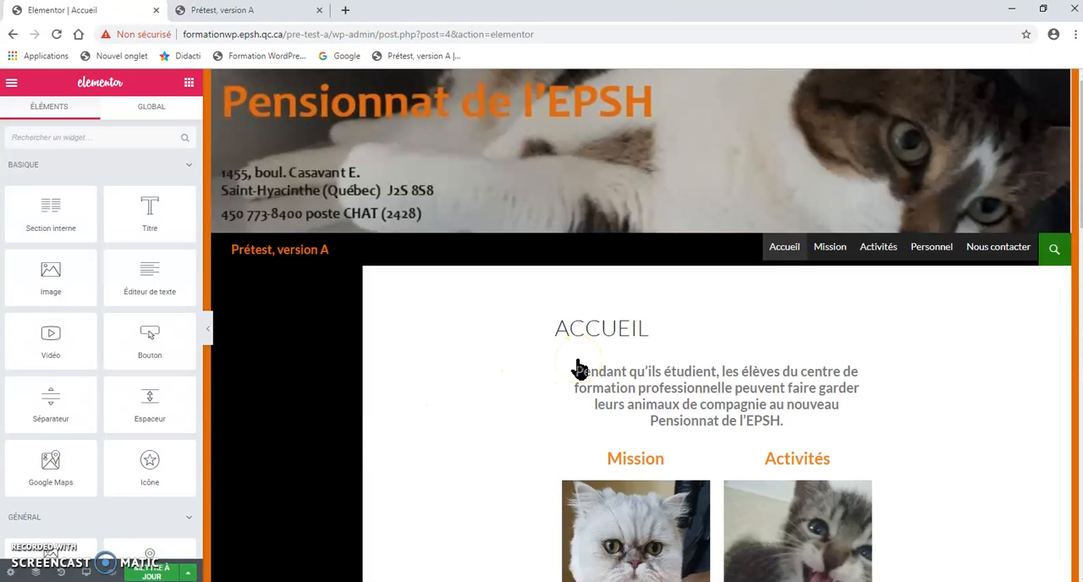
scroll(579, 369, "down", 15)
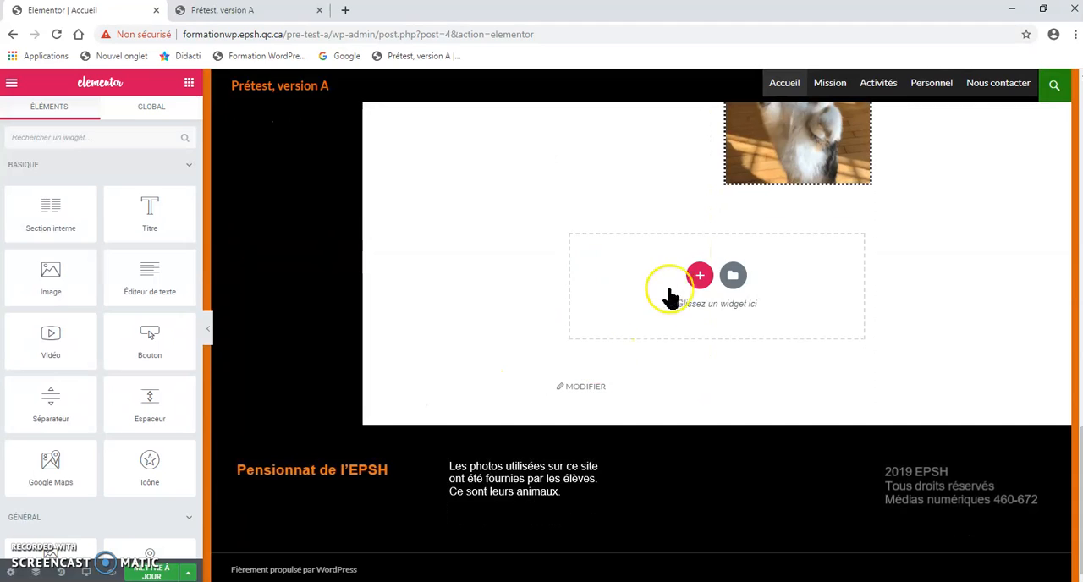
left_click(699, 275)
left_click(609, 313)
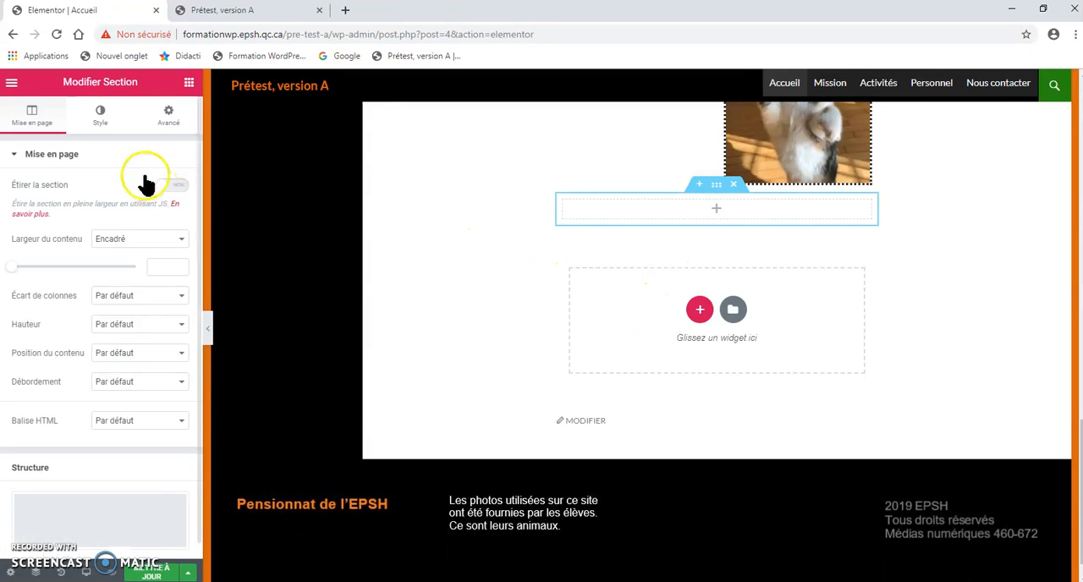
Step: Place a title widget (Titre) in the empty section and set its text to "C'est mon titre!"
left_click(189, 85)
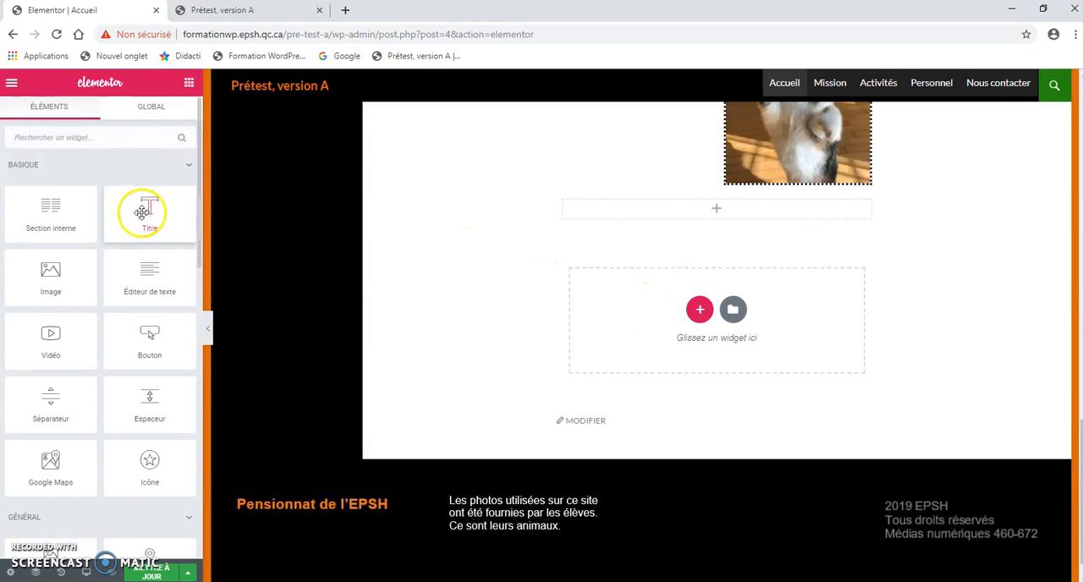
left_click_drag(141, 211, 701, 211)
left_click_drag(125, 203, 7, 212)
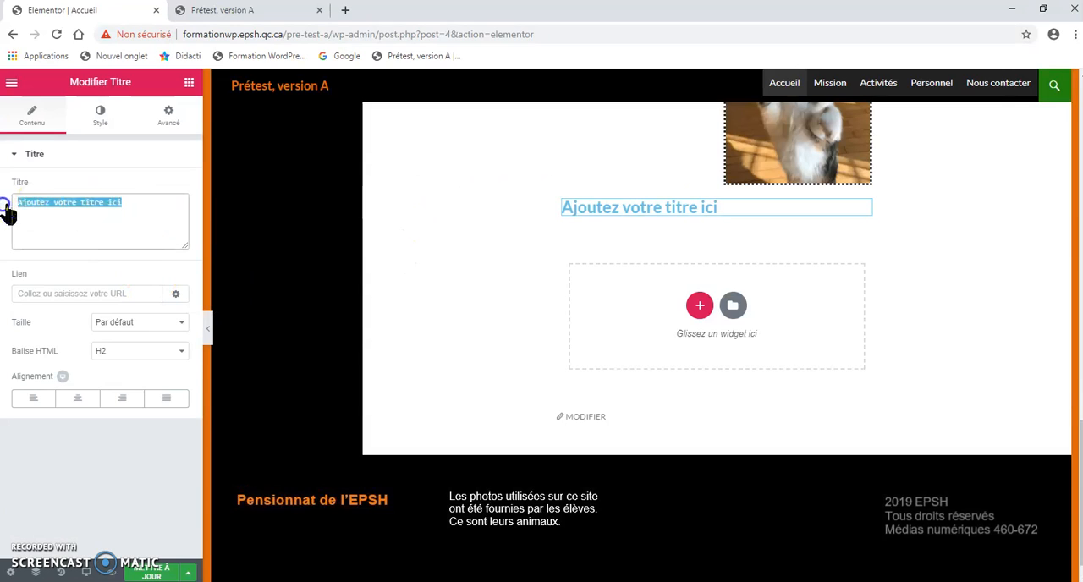
type("C'est mon titre!")
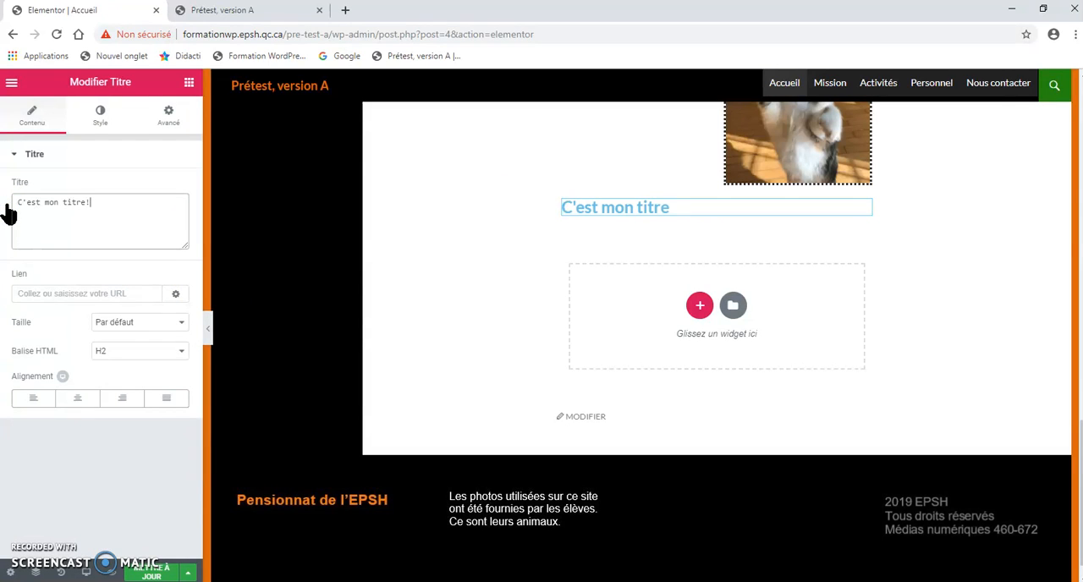
left_click(491, 266)
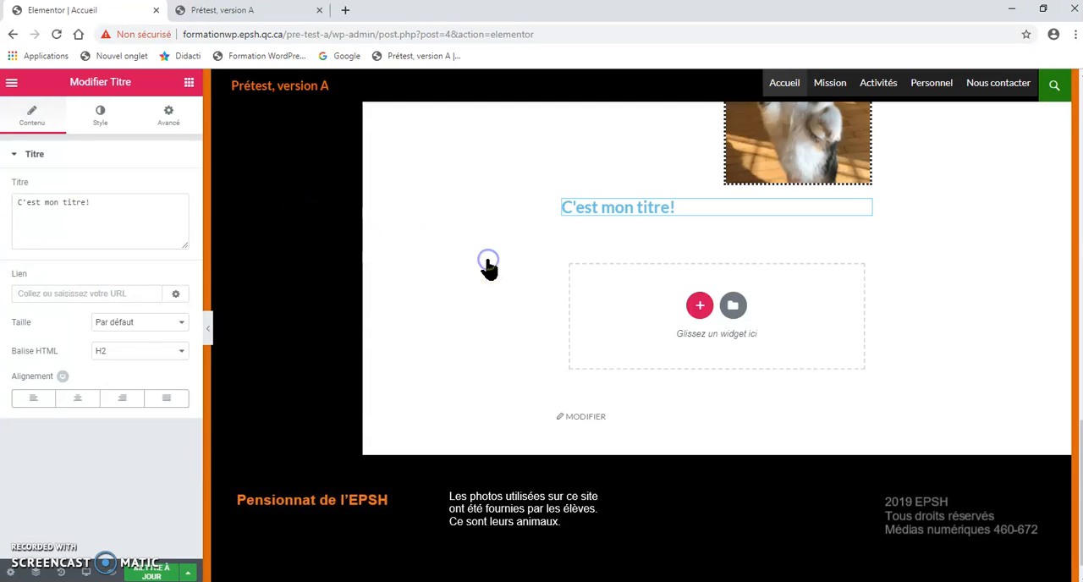
Step: Update the Accueil page and reload the published site in the other tab to check the new title
left_click(150, 575)
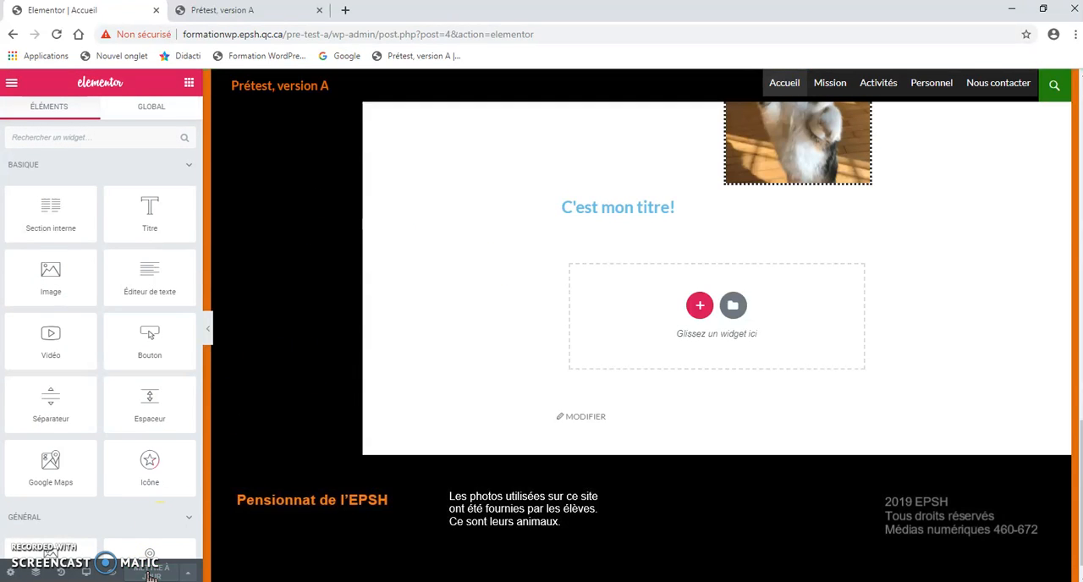
left_click(224, 12)
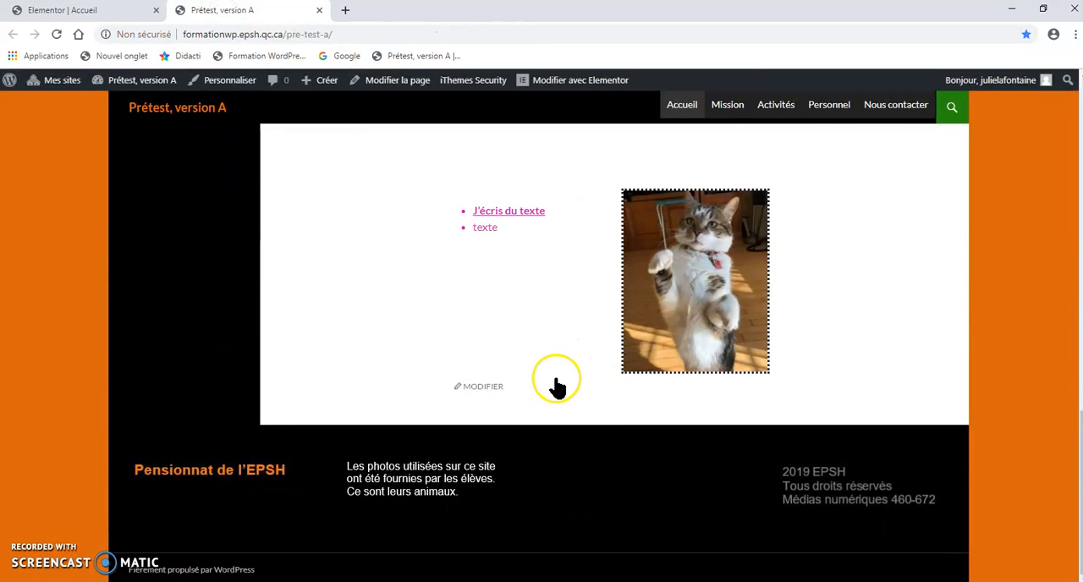
left_click(55, 36)
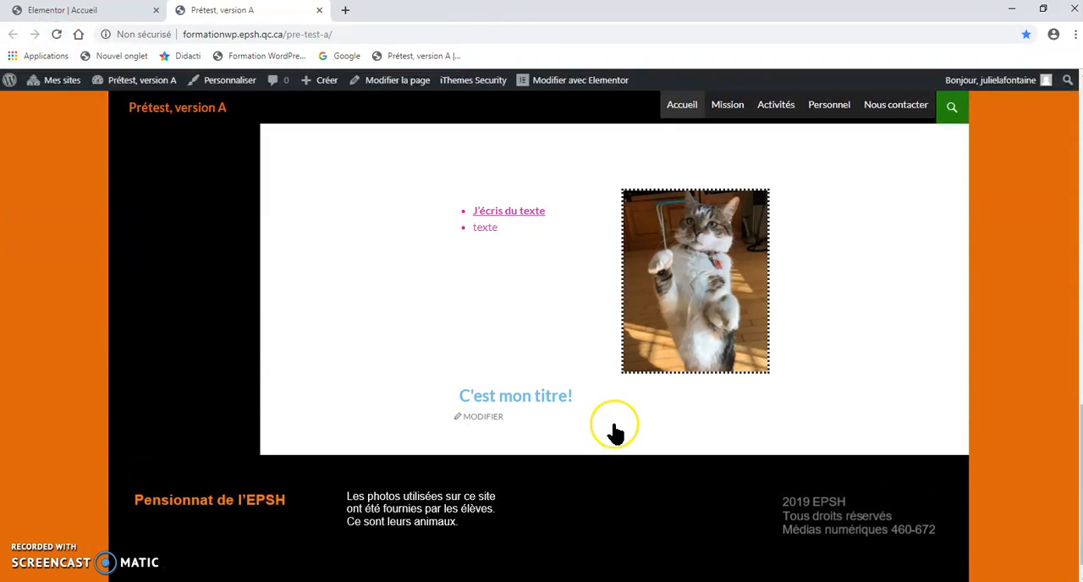
left_click(85, 12)
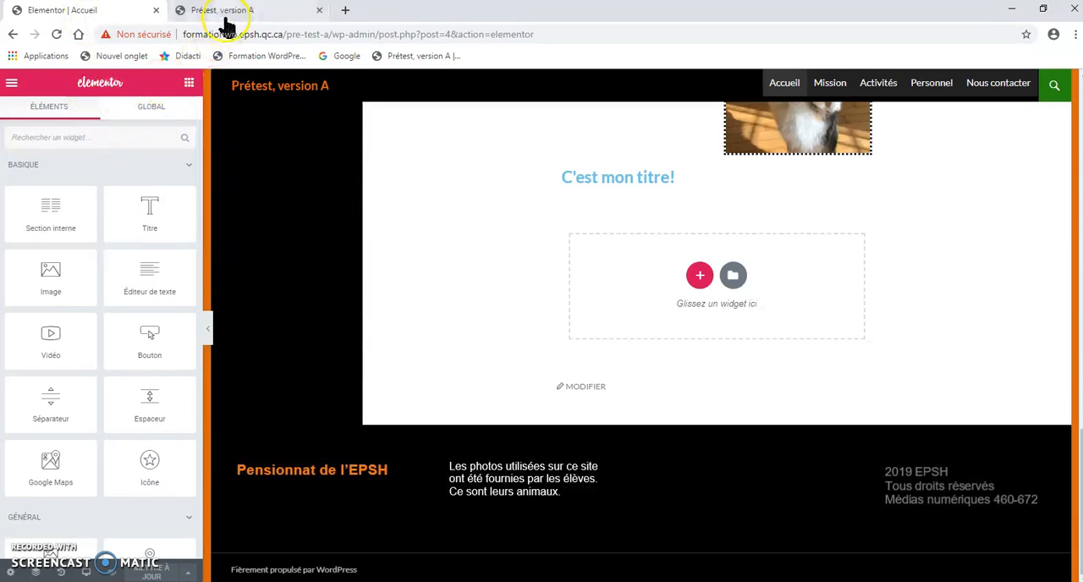
left_click(223, 11)
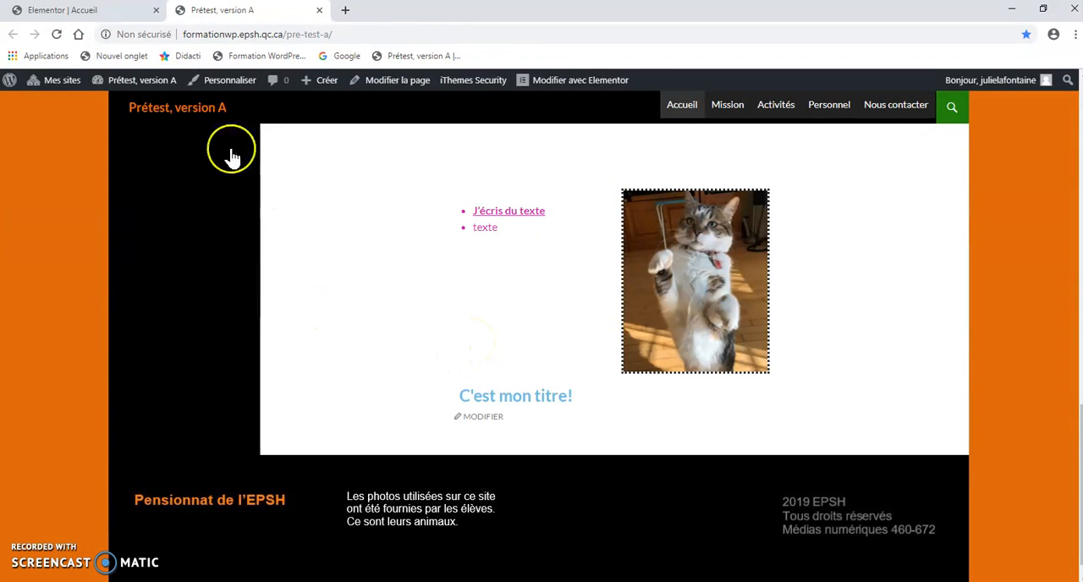
Step: Return to the Elementor tab and preview the page in the Tablette responsive mode, examining the lower sections
left_click(60, 10)
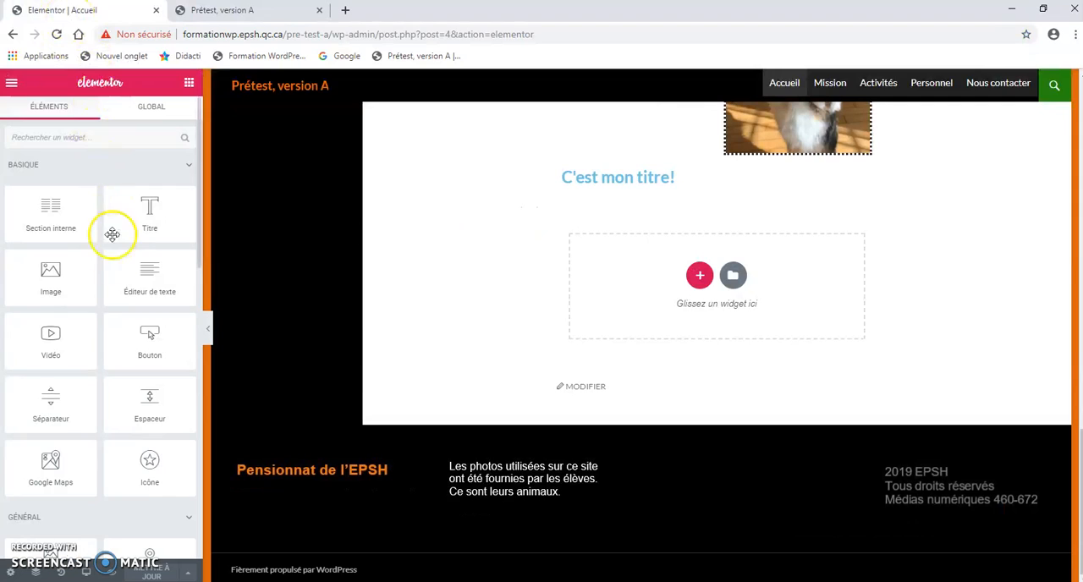
left_click(87, 573)
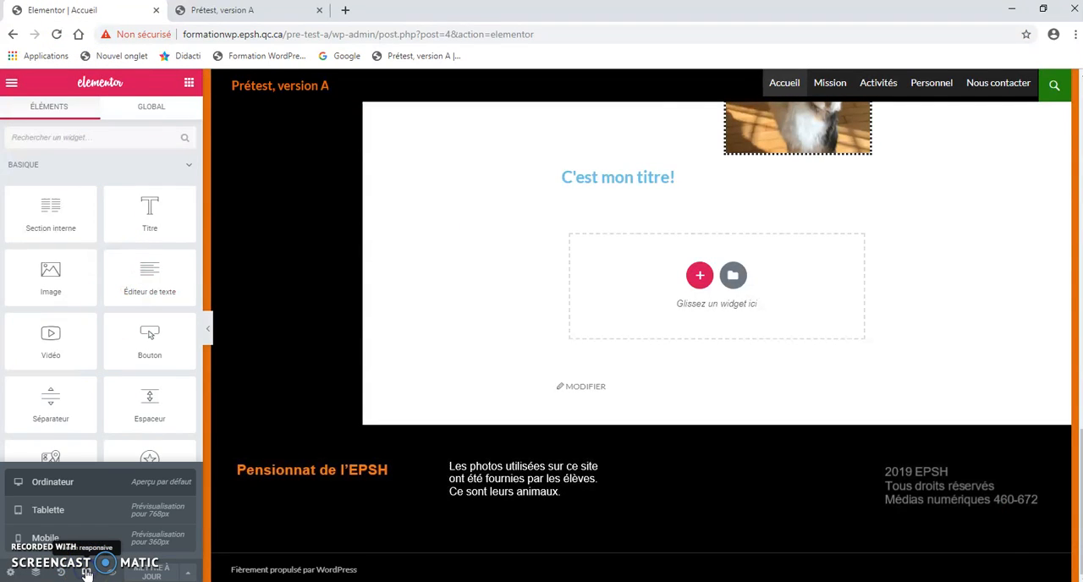
left_click(48, 510)
scroll(563, 372, "up", 10)
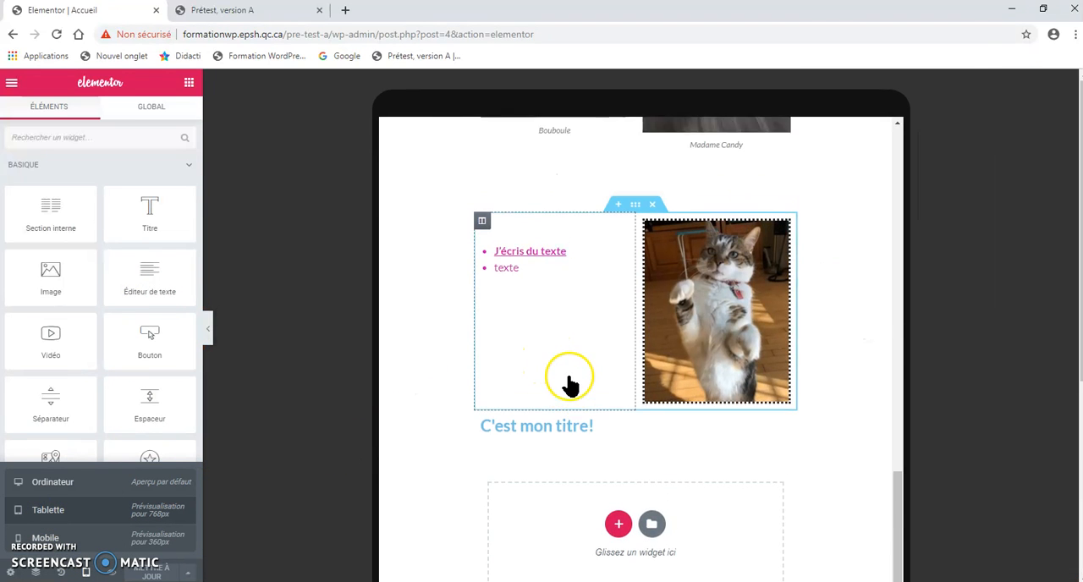
scroll(568, 378, "down", 10)
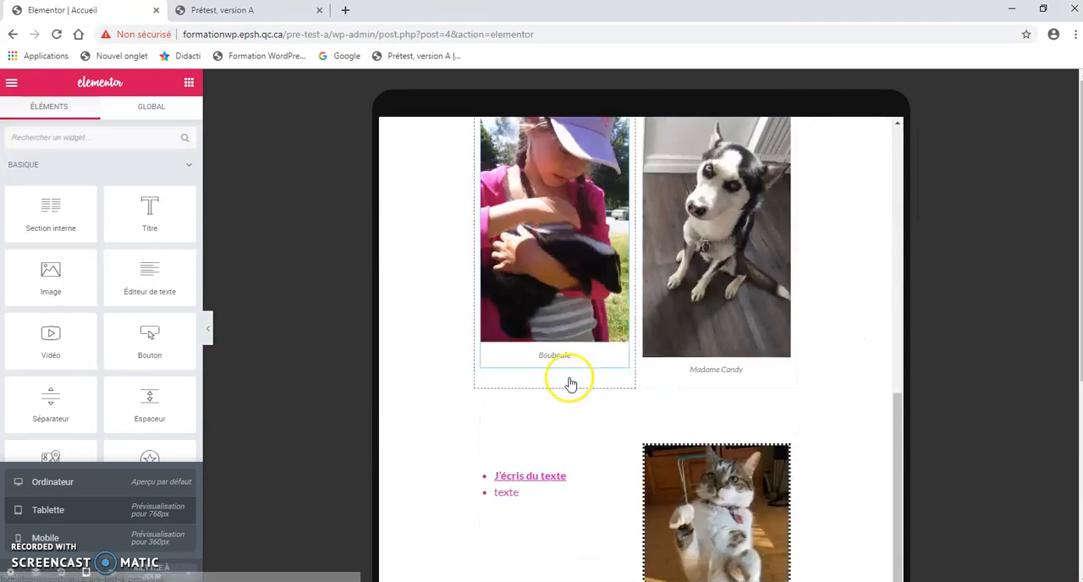
Step: Preview the page in the Mobile responsive mode and examine how the text and images stack
left_click(45, 538)
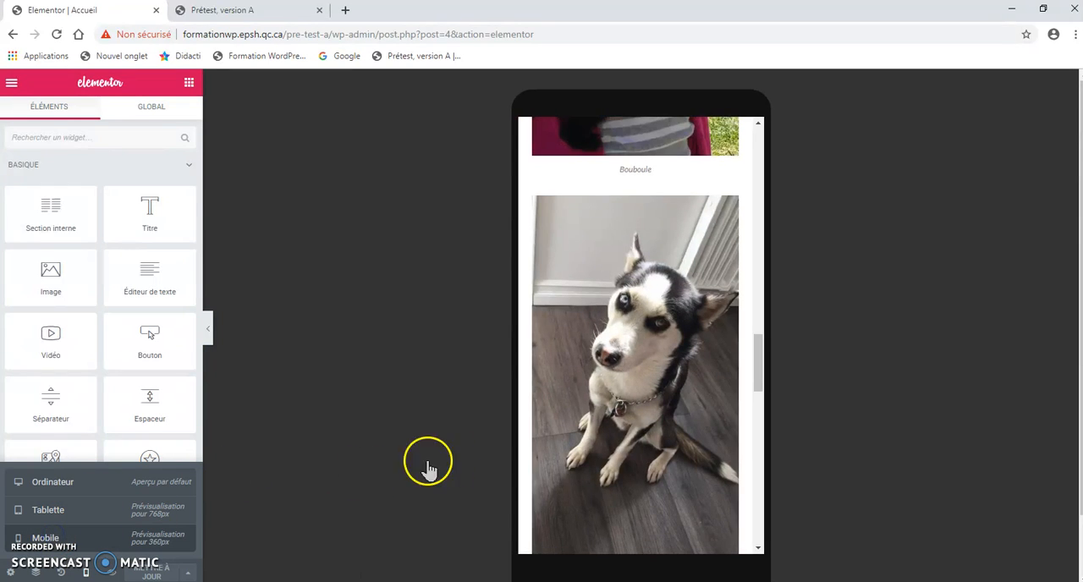
scroll(590, 491, "down", 5)
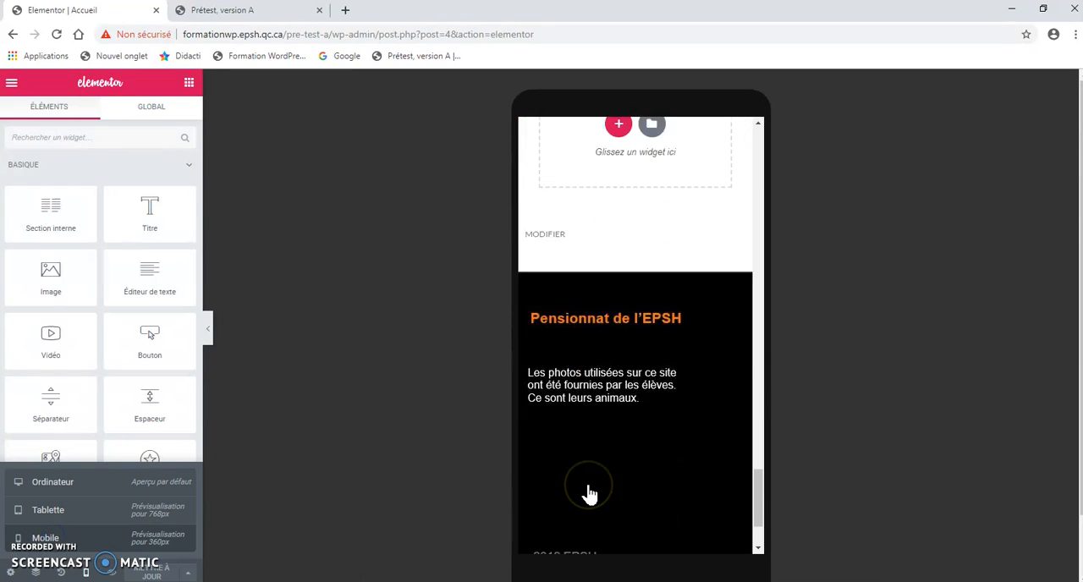
scroll(588, 490, "up", 6)
scroll(587, 499, "up", 3)
scroll(587, 496, "down", 2)
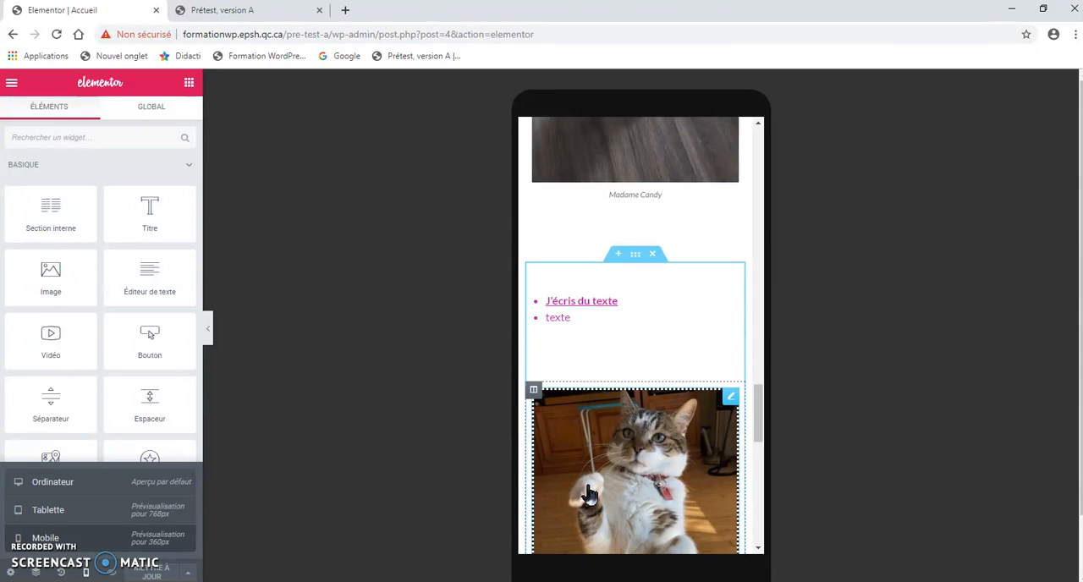
Step: Switch the preview back to Ordinateur and review the published home page in the other browser tab
left_click(75, 483)
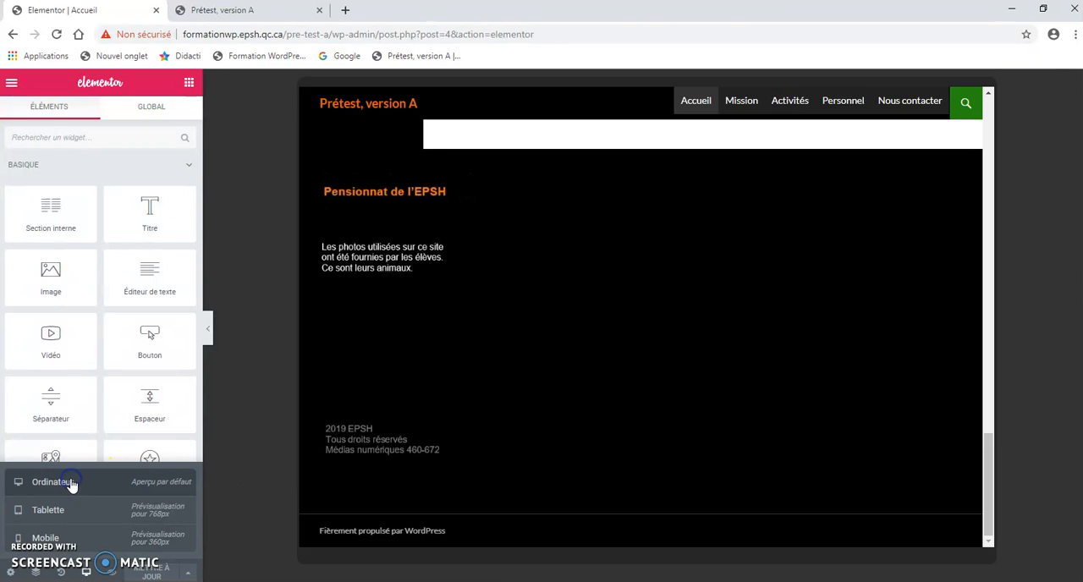
scroll(426, 435, "up", 1)
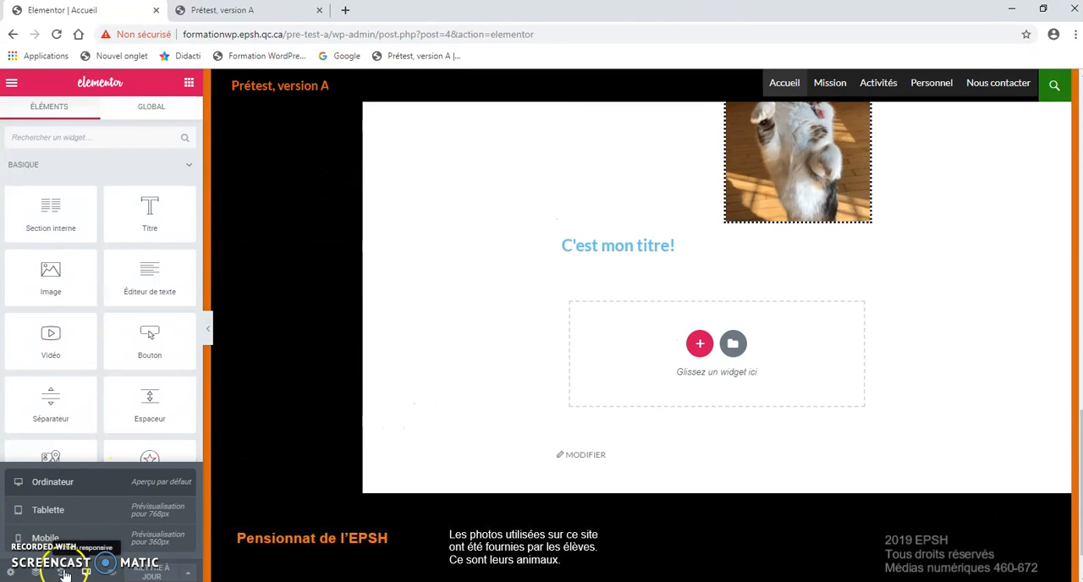
scroll(477, 431, "up", 2)
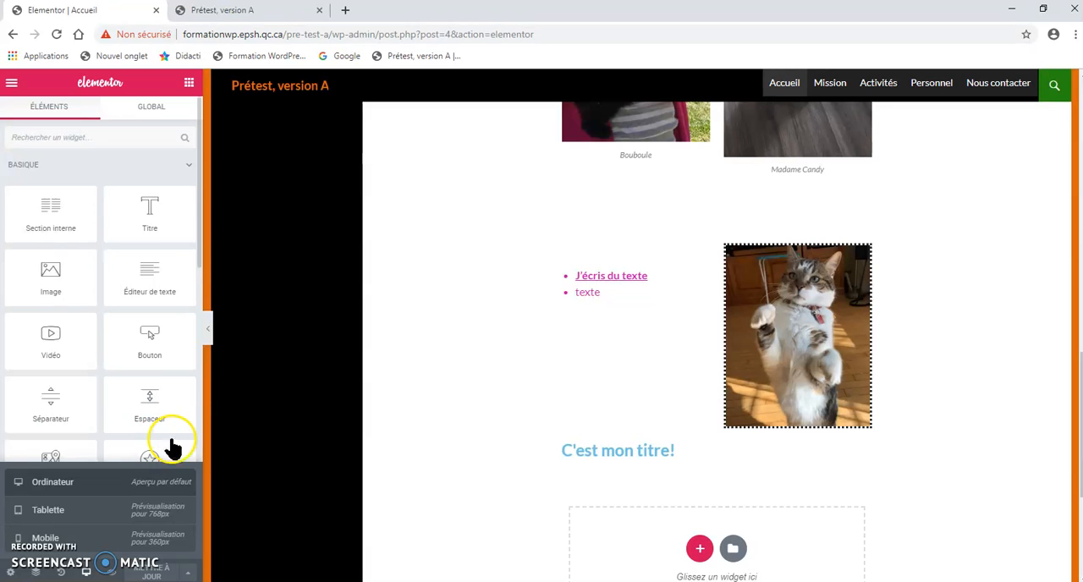
left_click(227, 12)
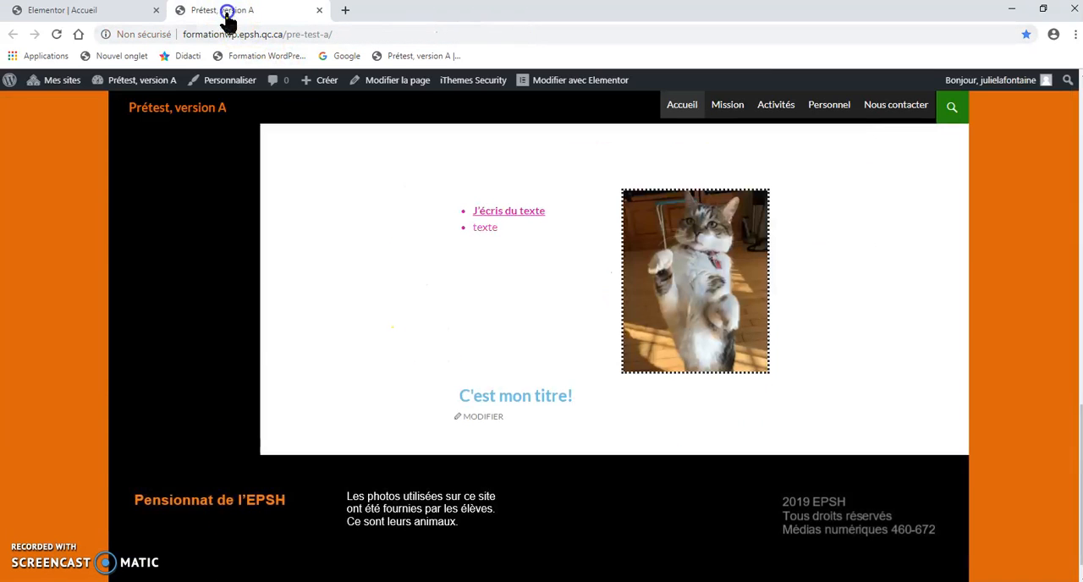
scroll(508, 336, "up", 3)
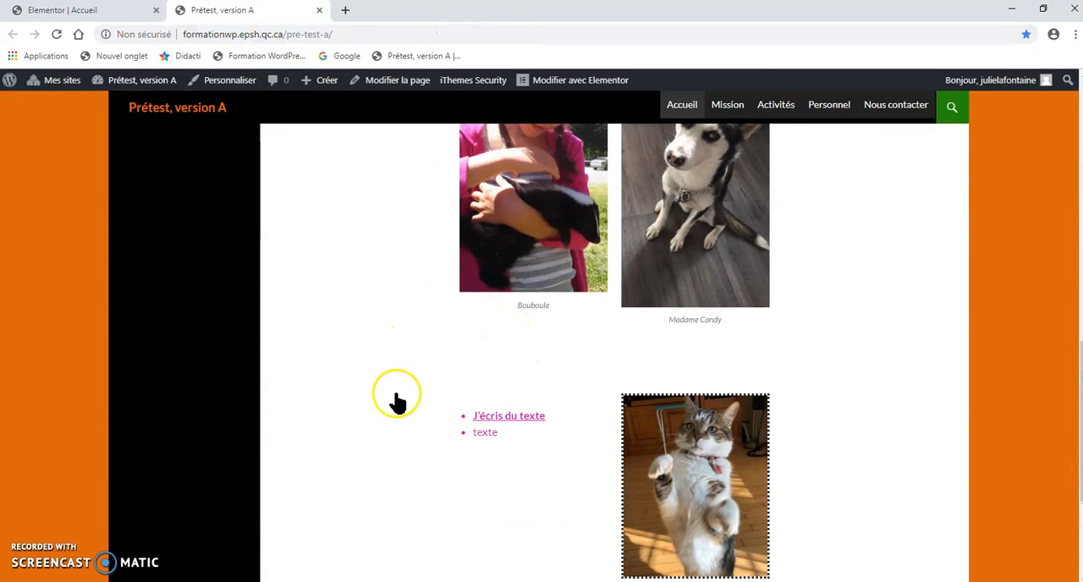